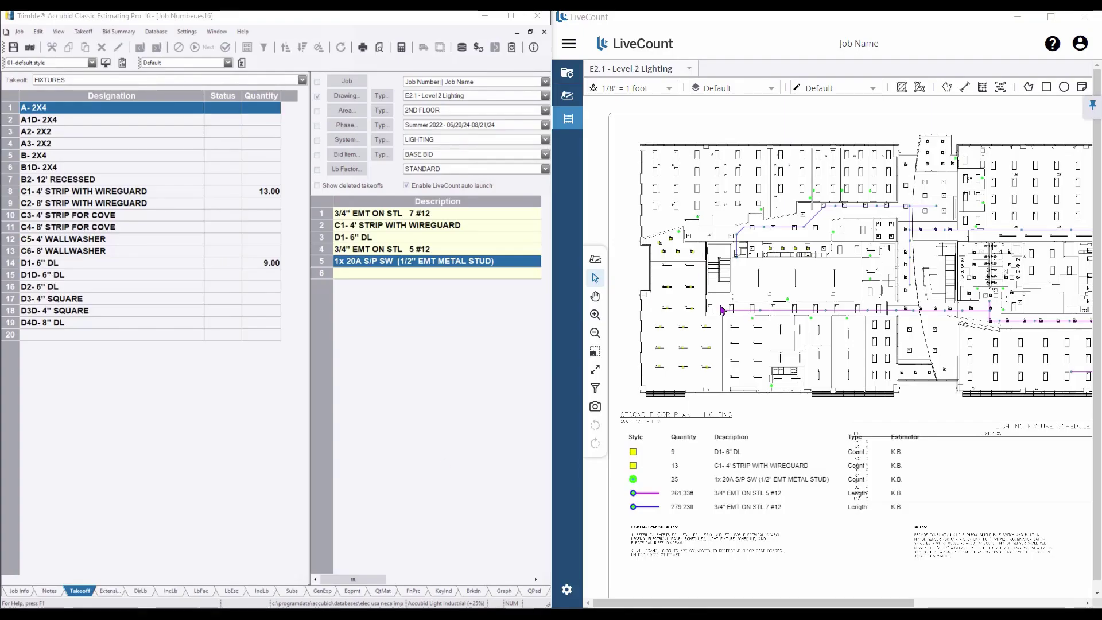
Step: Select a conduit run, a switch and a strip fixture on the drawing to sync their takeoffs
click(722, 311)
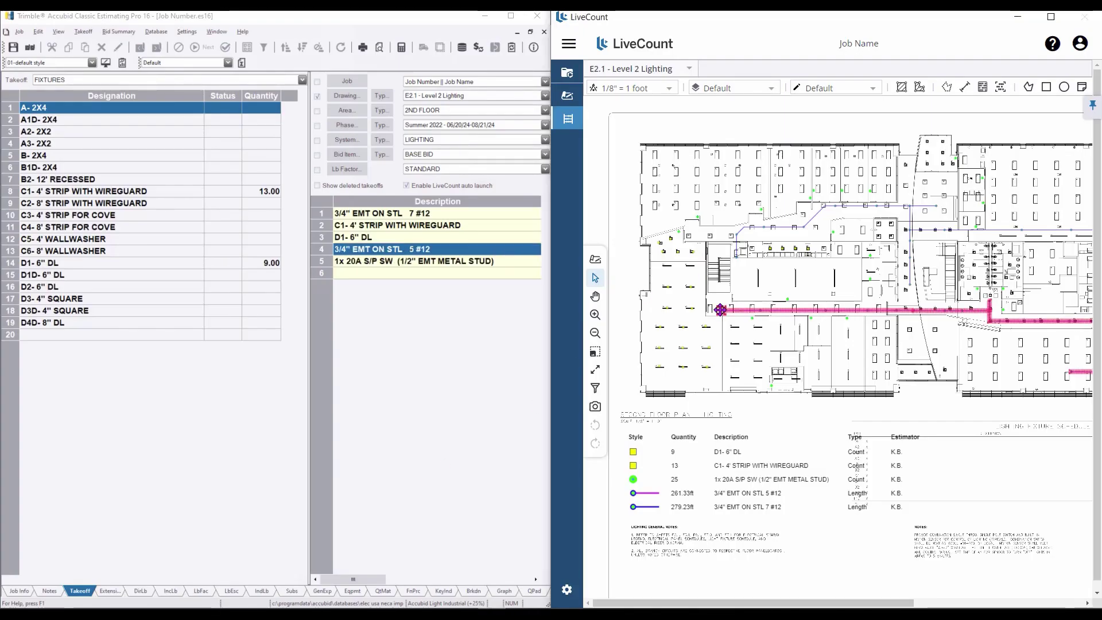
click(752, 320)
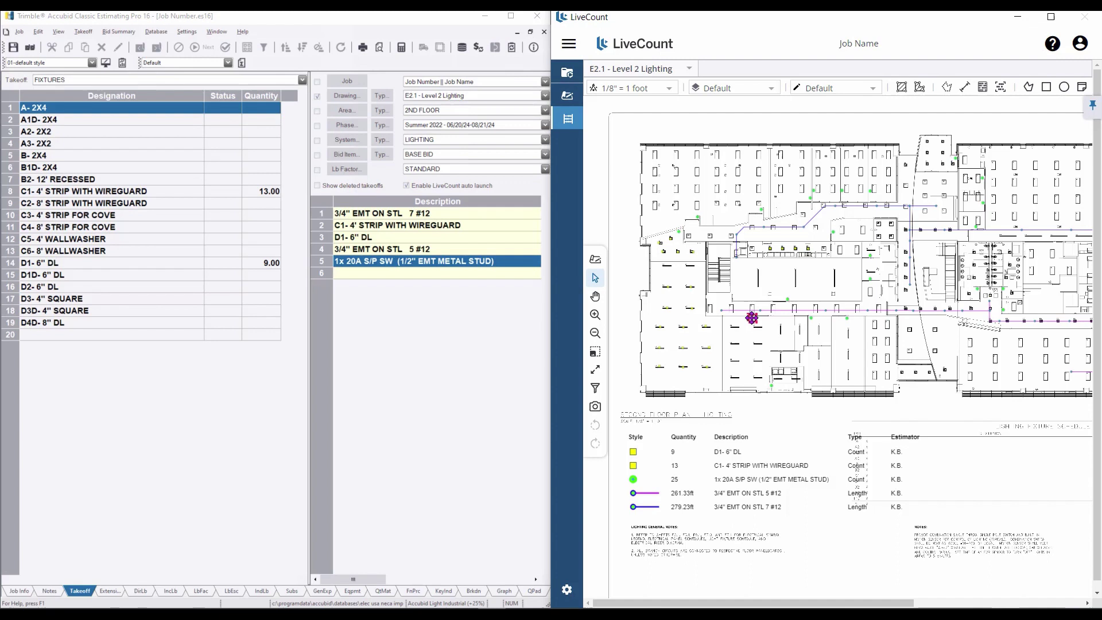
click(704, 327)
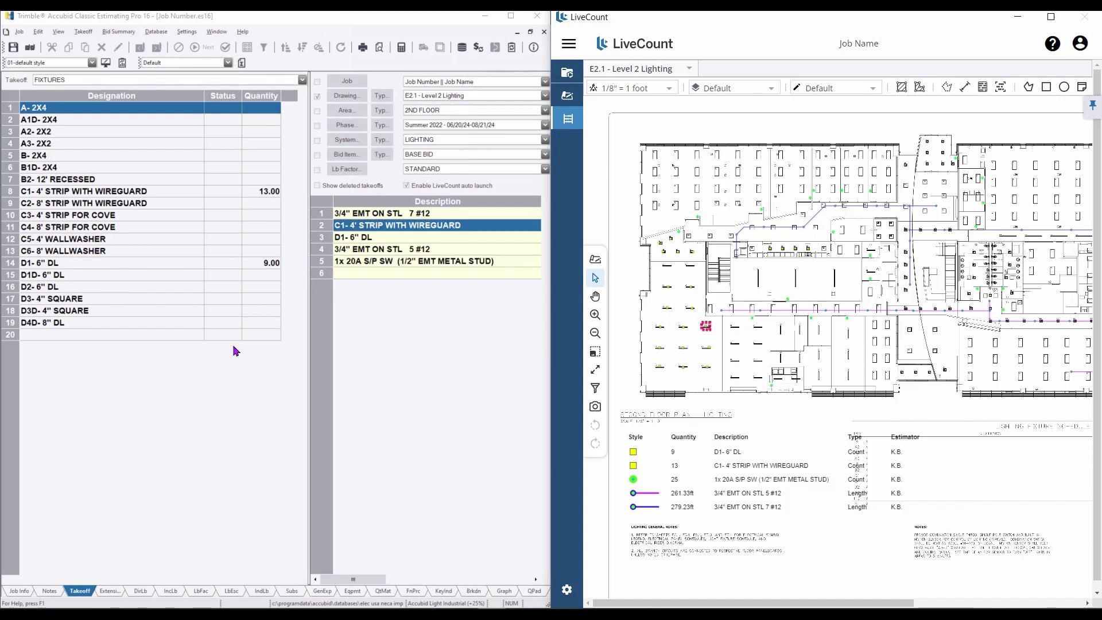
Step: Highlight the 3/4" EMT ON STL 5 #12 takeoff's conduit run in LiveCount
right_click(378, 213)
click(351, 389)
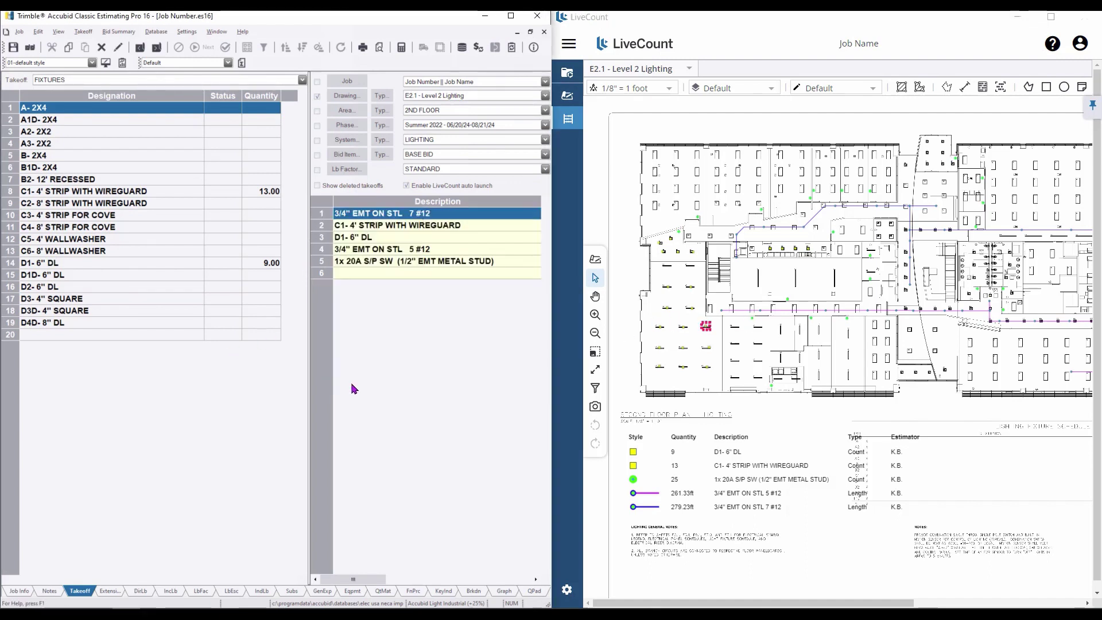
right_click(379, 249)
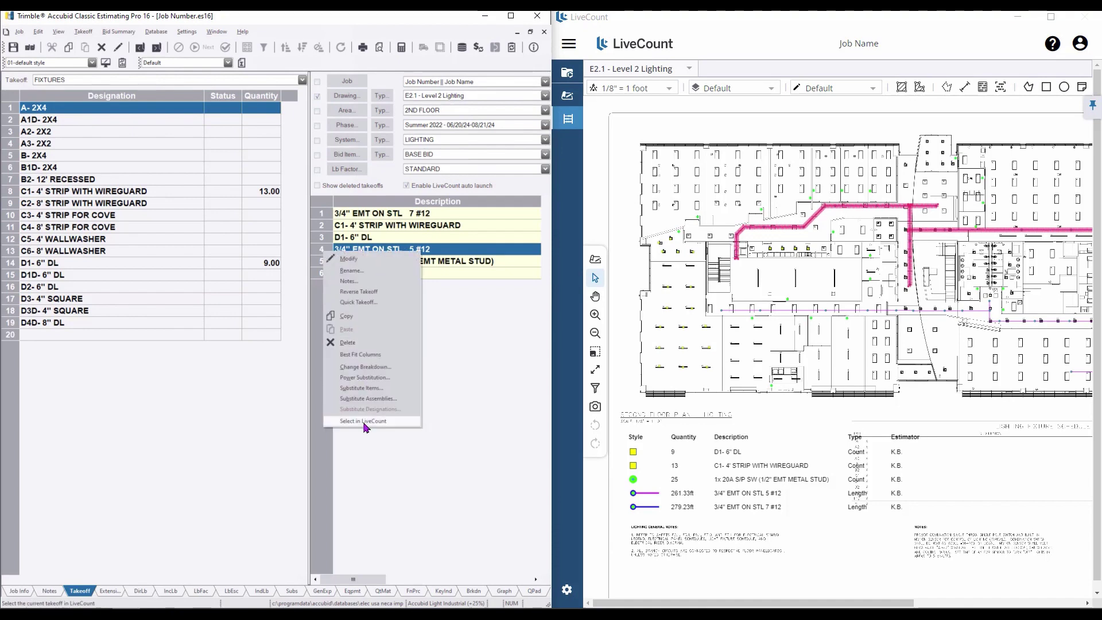
click(361, 422)
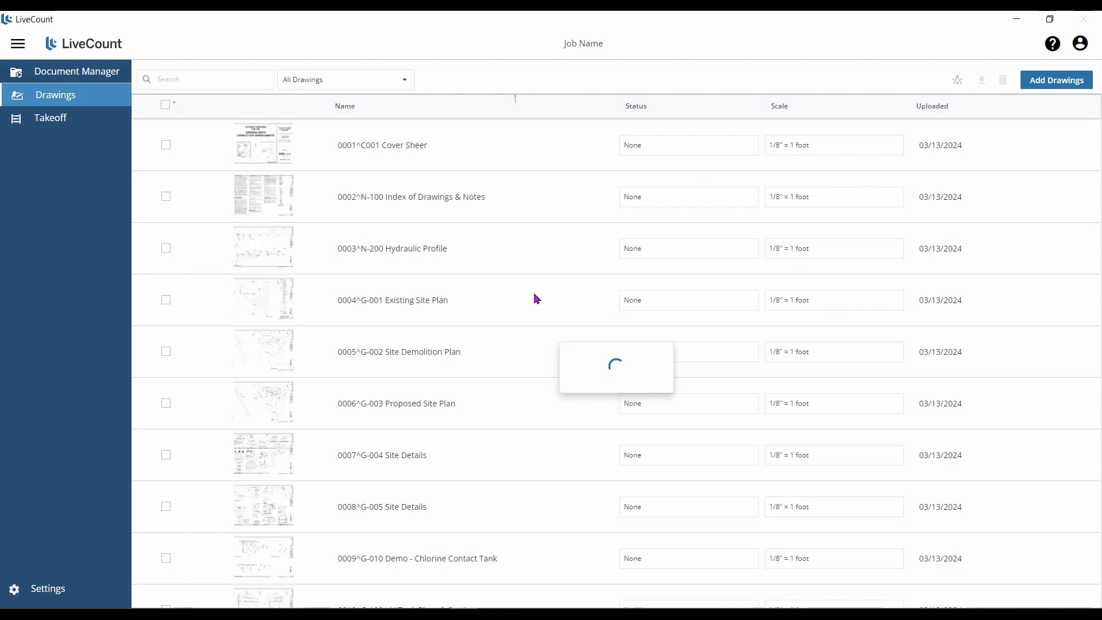
scroll(505, 328, down, 5)
scroll(534, 357, down, 8)
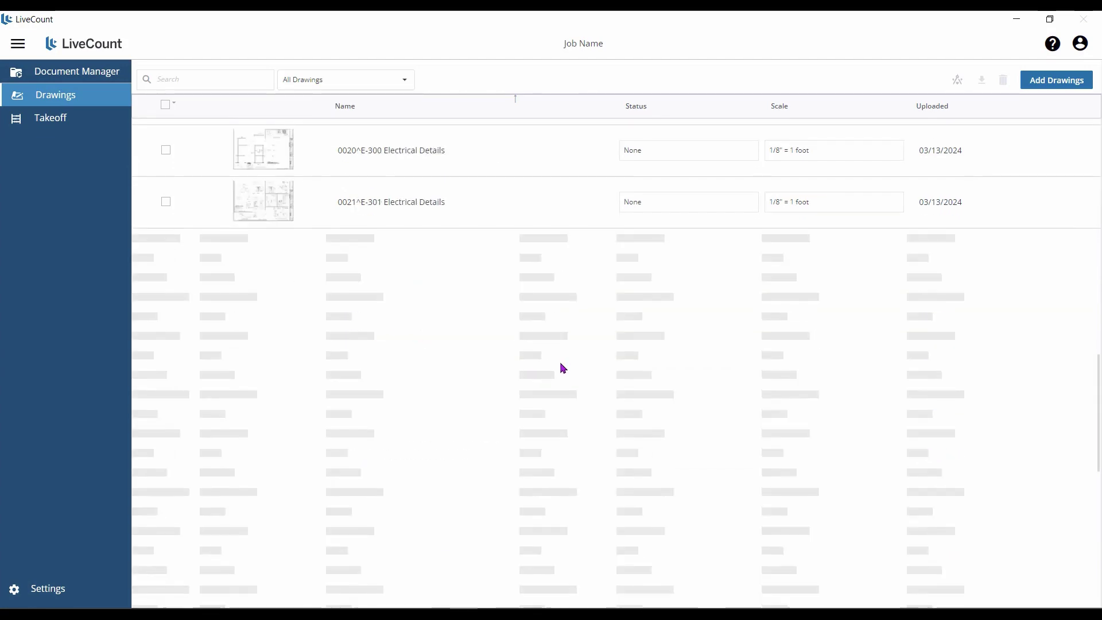
scroll(562, 368, down, 5)
scroll(562, 368, down, 3)
scroll(564, 383, down, 2)
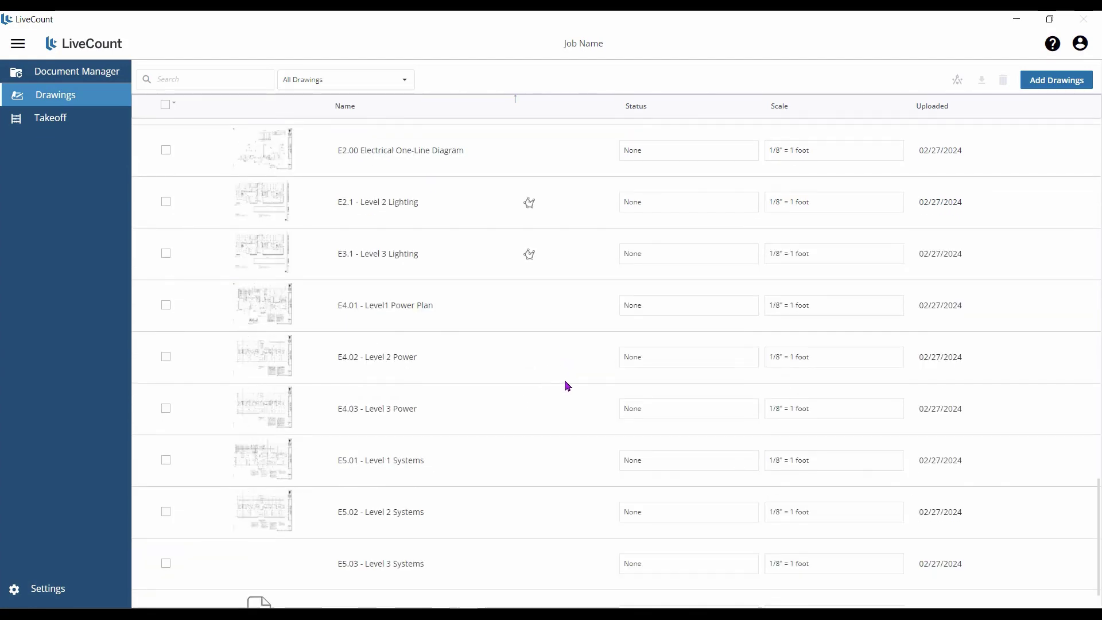
Step: Open the E2.1 - Level 2 Lighting sheet from the drawings list
click(275, 204)
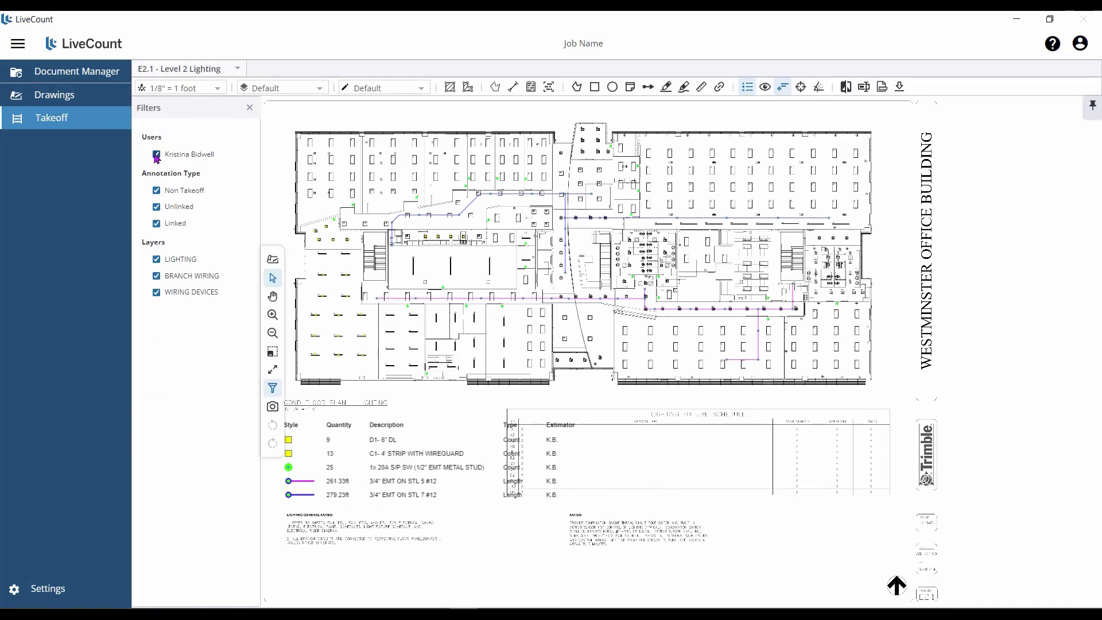
Step: Hide and restore one user's takeoff annotations on E2.1, then close Filters
click(155, 155)
click(156, 154)
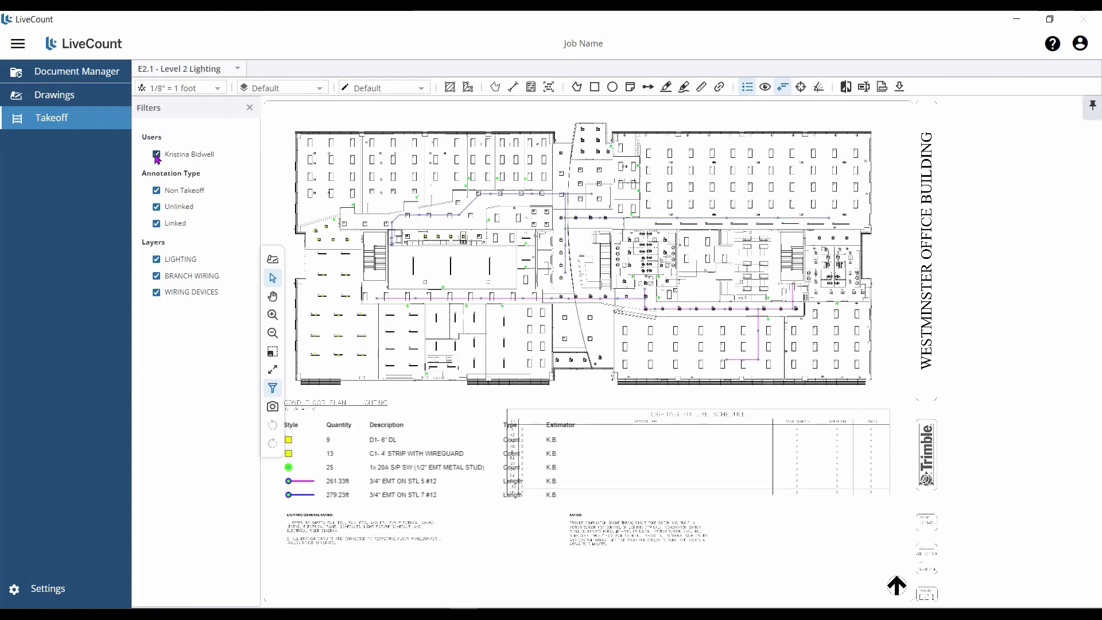
click(251, 110)
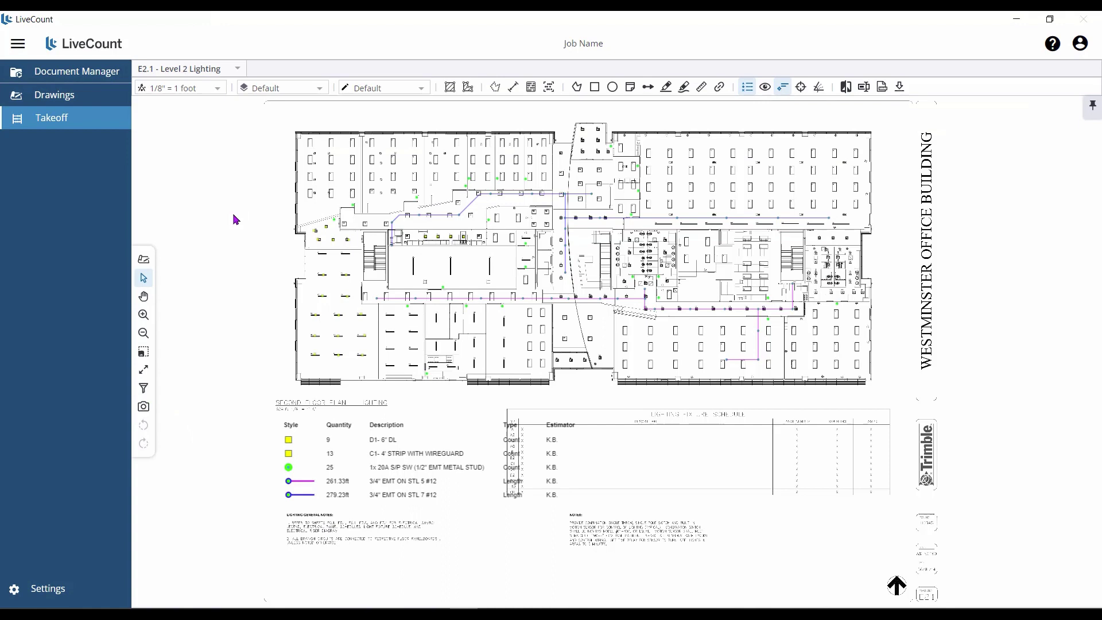
click(1052, 44)
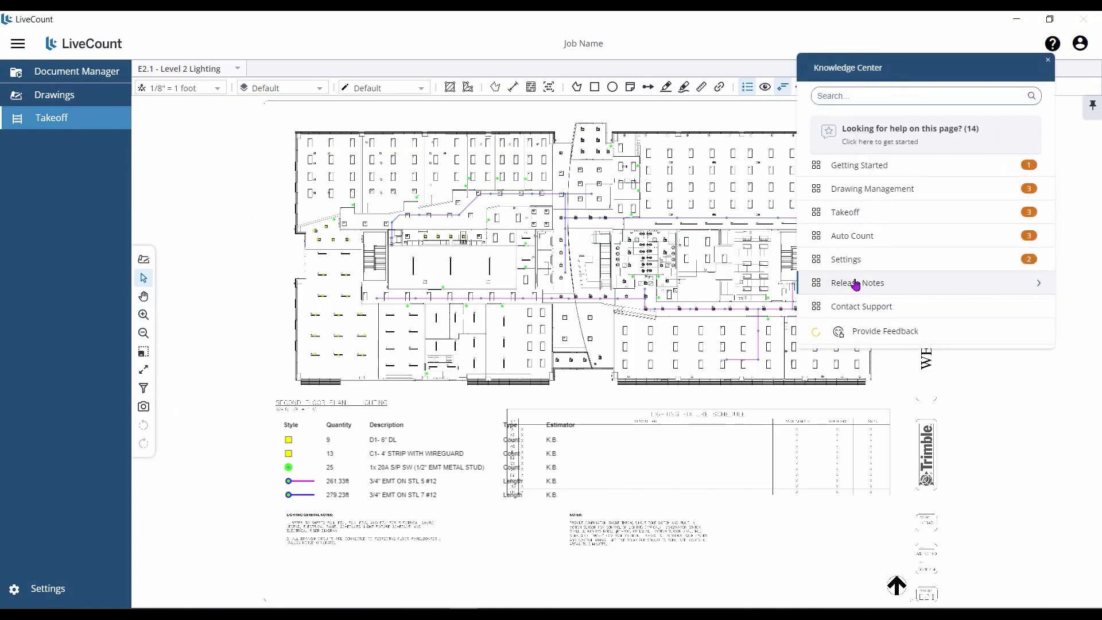
click(878, 286)
scroll(977, 146, down, 5)
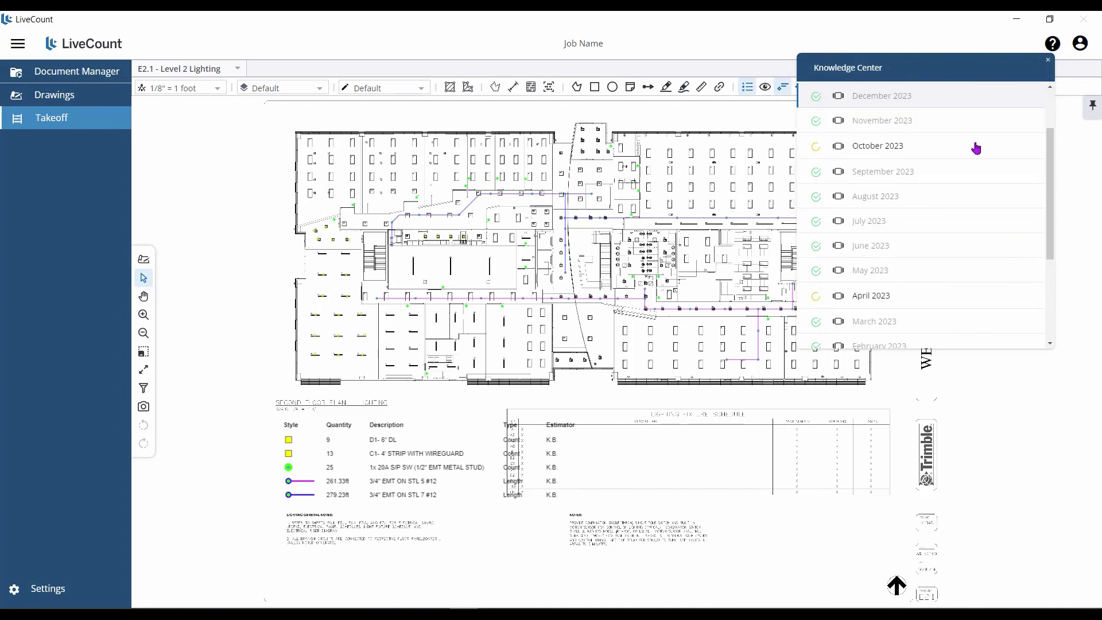
scroll(981, 163, down, 5)
scroll(986, 308, up, 10)
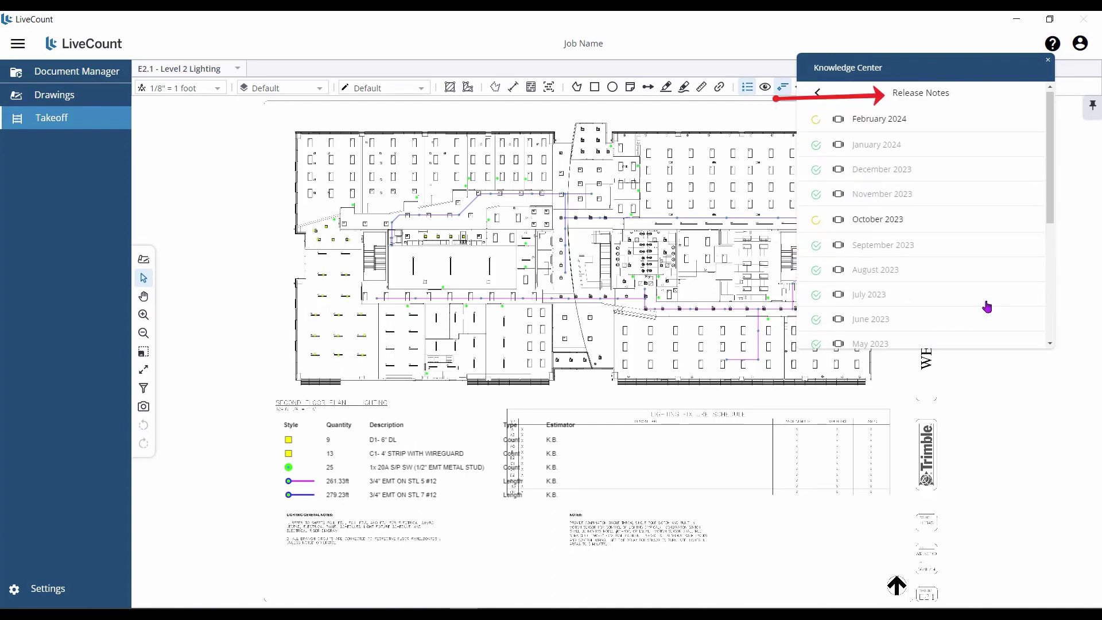
click(1047, 64)
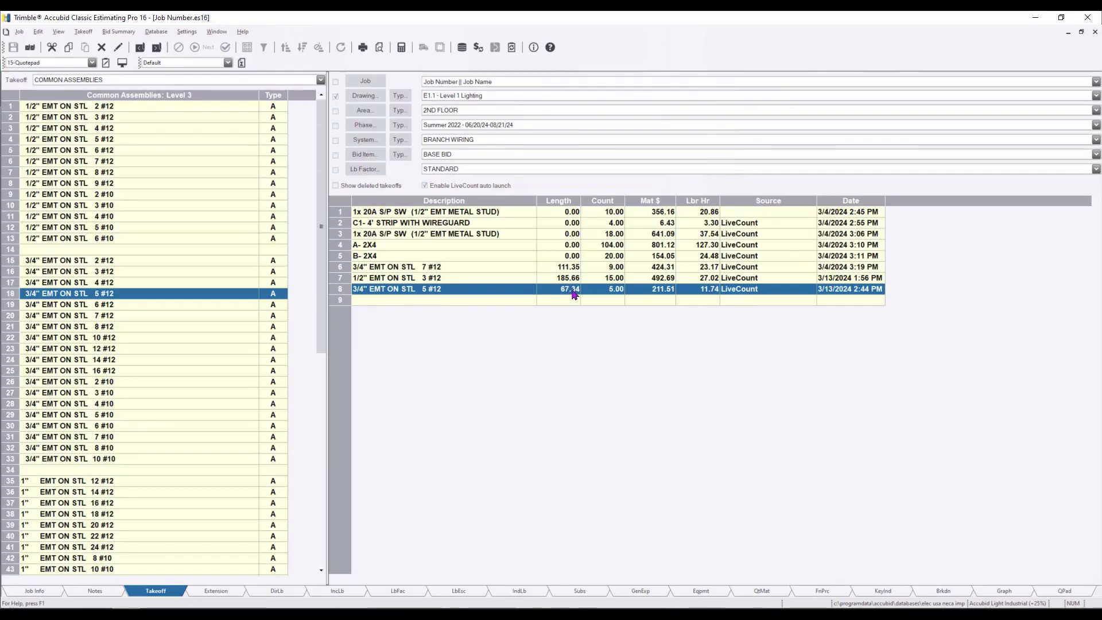
Step: Extend the 3/4" EMT ON STL 7 #12 run along the fixture row, turning upward
click(575, 267)
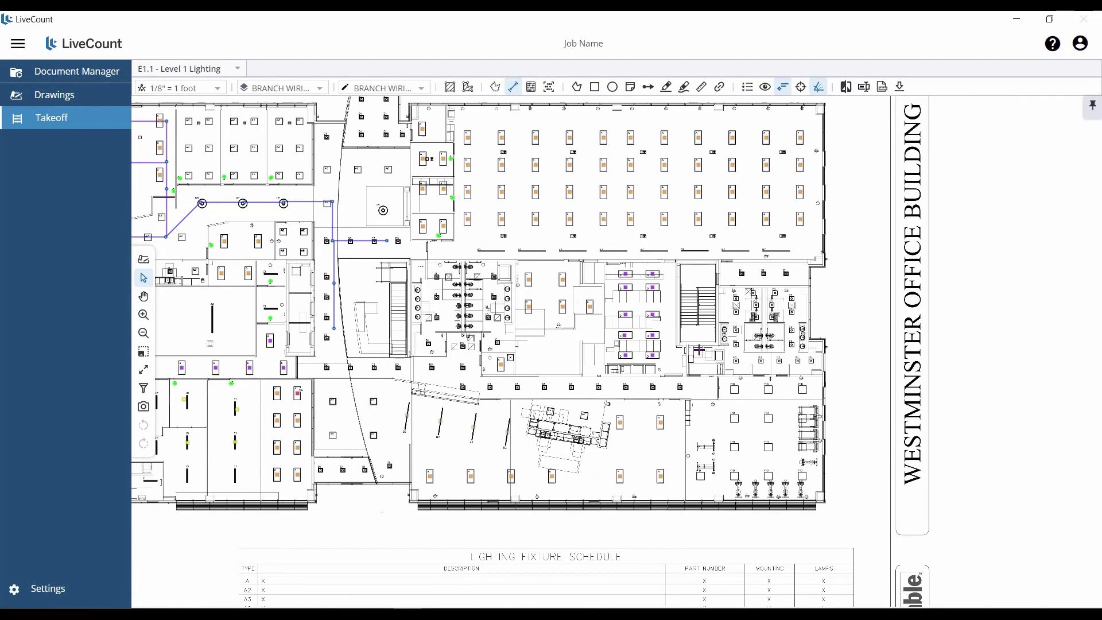
click(698, 387)
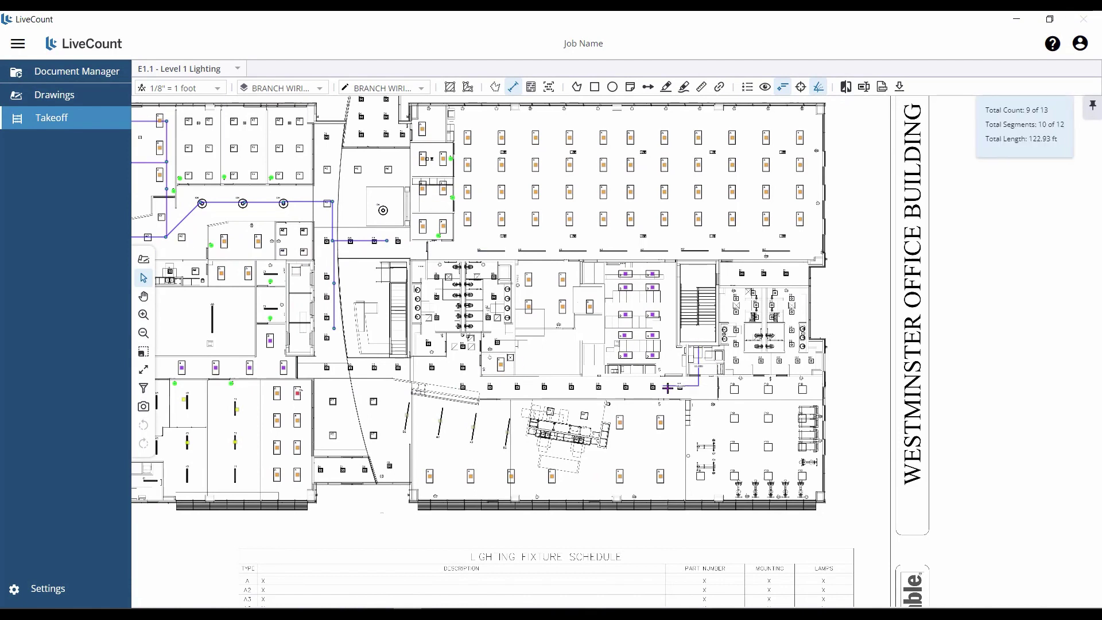
click(653, 387)
click(598, 387)
click(544, 386)
click(517, 387)
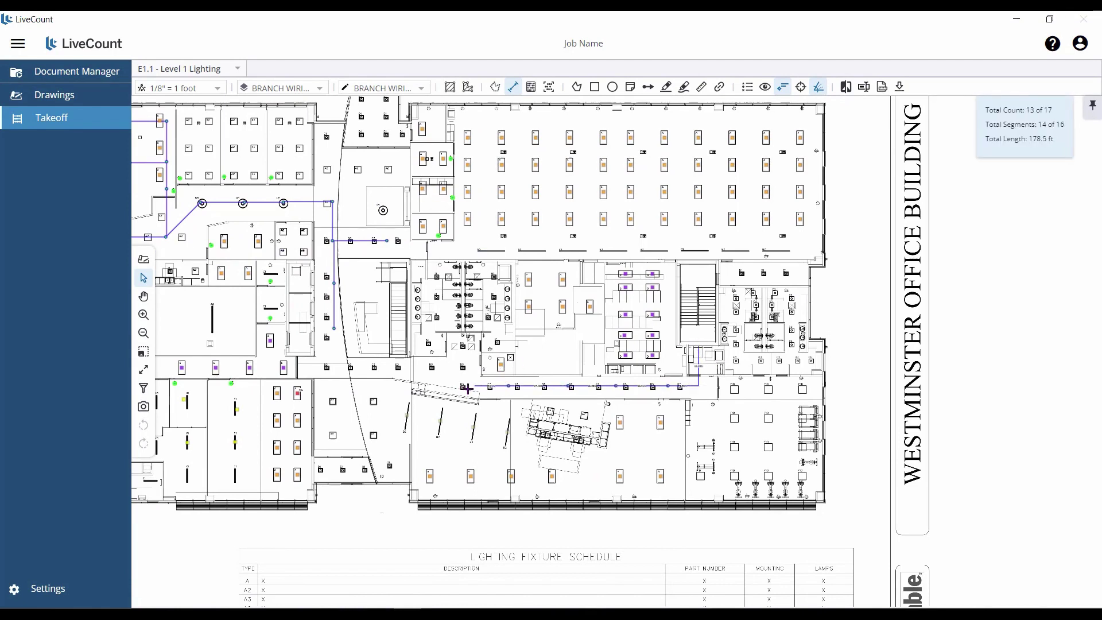
click(468, 388)
key(Escape)
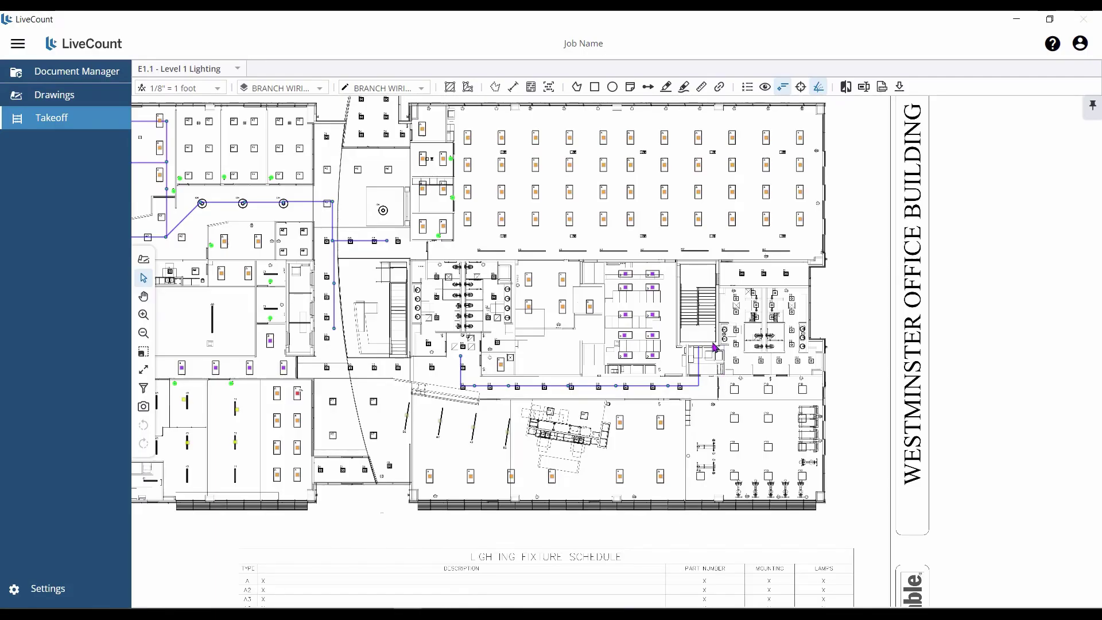
scroll(714, 349, up, 3)
Step: Give the branch wiring run an 8 ft adder
click(669, 343)
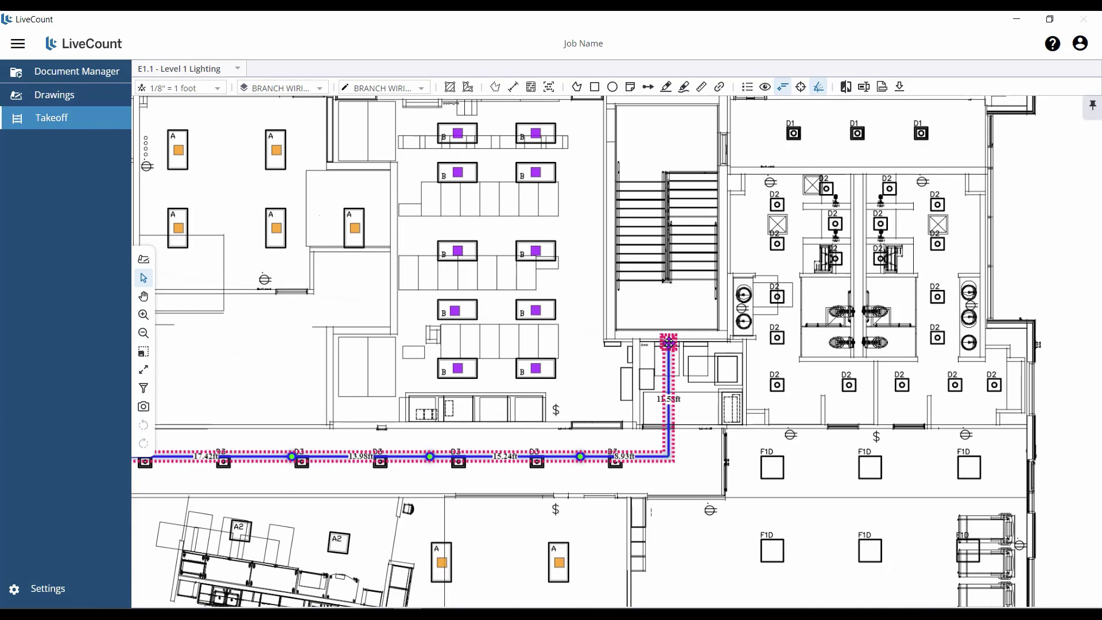
click(920, 586)
text(8)
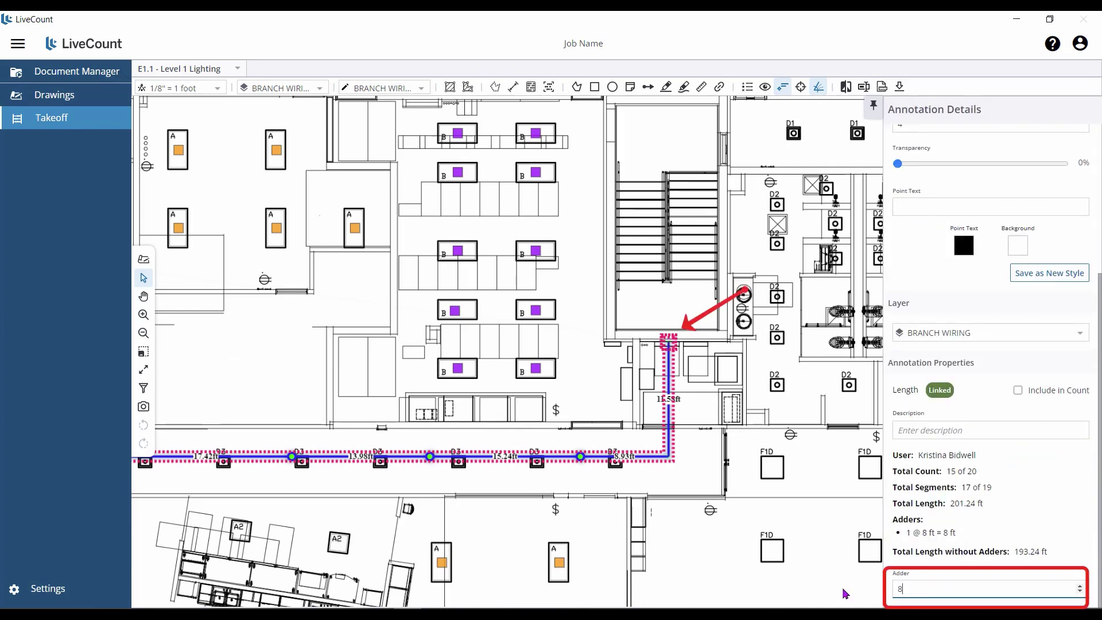
key(Escape)
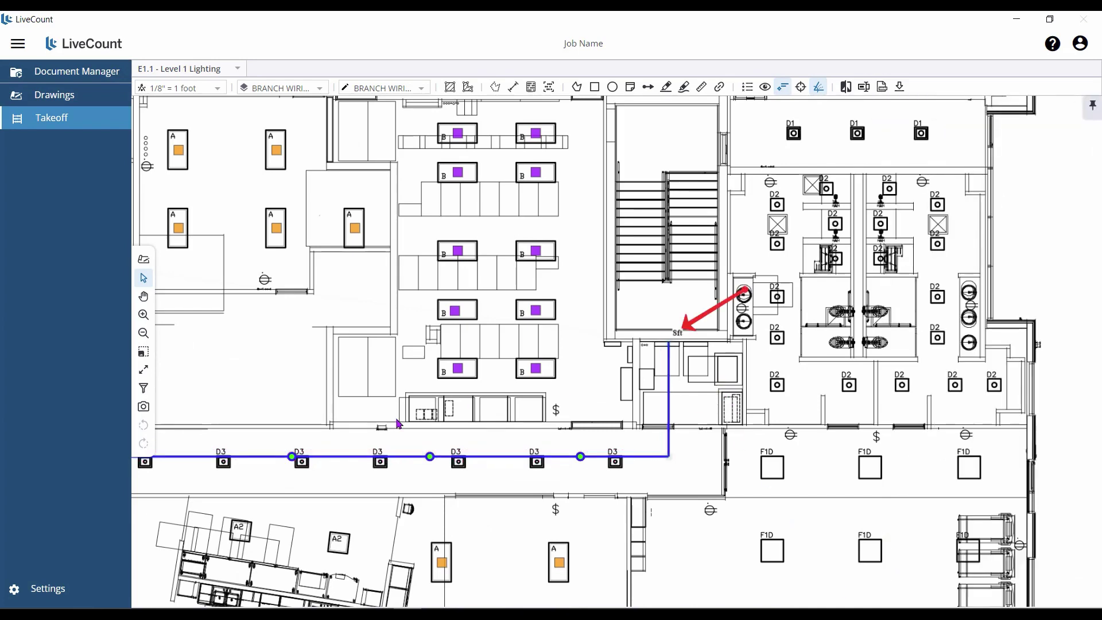
Step: Run a new Auto Count search named 'D1 - 6" dl' using the D1 symbol
click(144, 369)
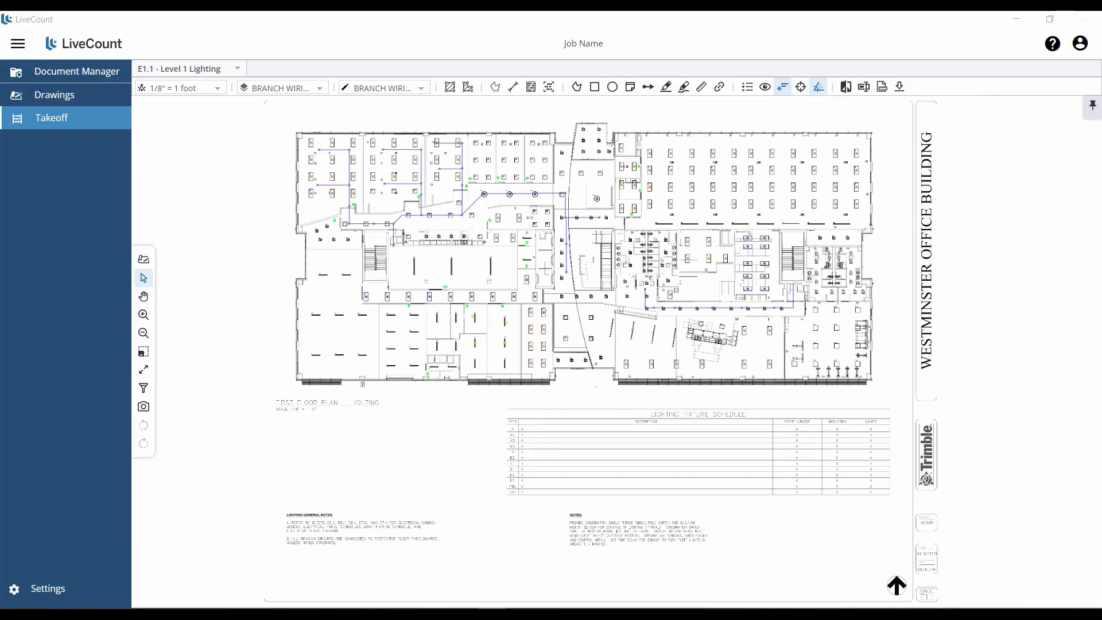
click(549, 89)
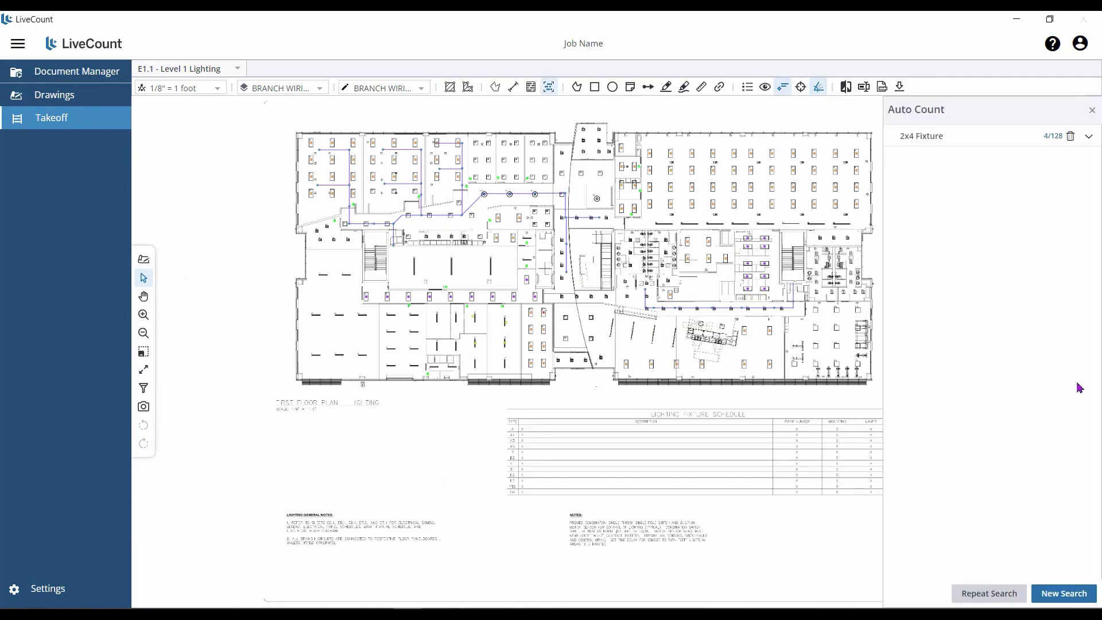
click(1064, 593)
scroll(431, 240, up, 3)
scroll(421, 245, up, 3)
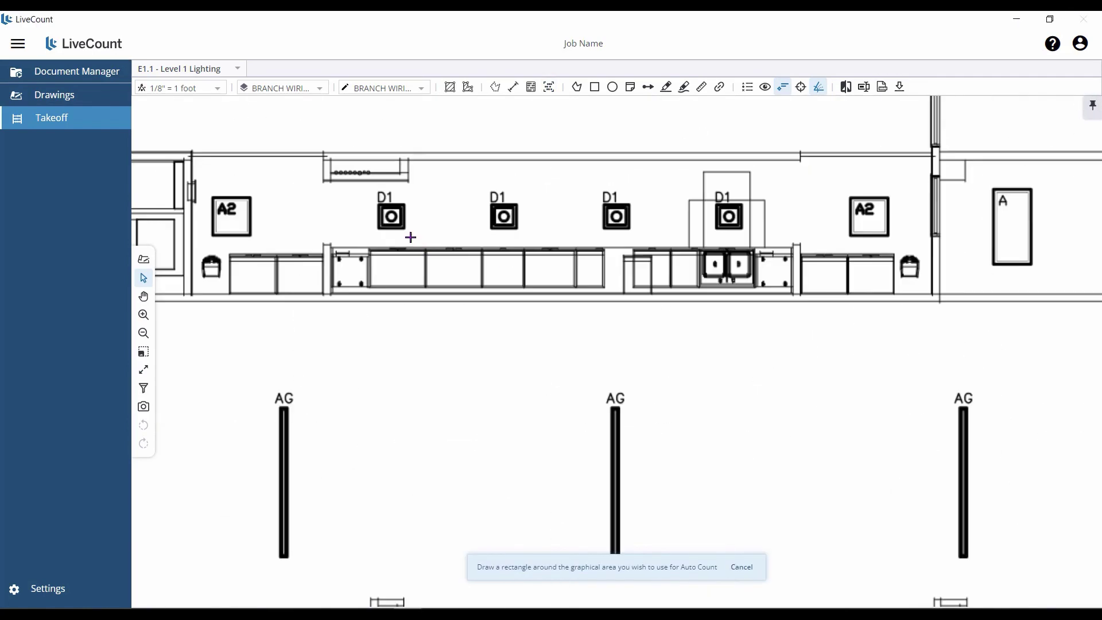
drag(371, 185, 411, 237)
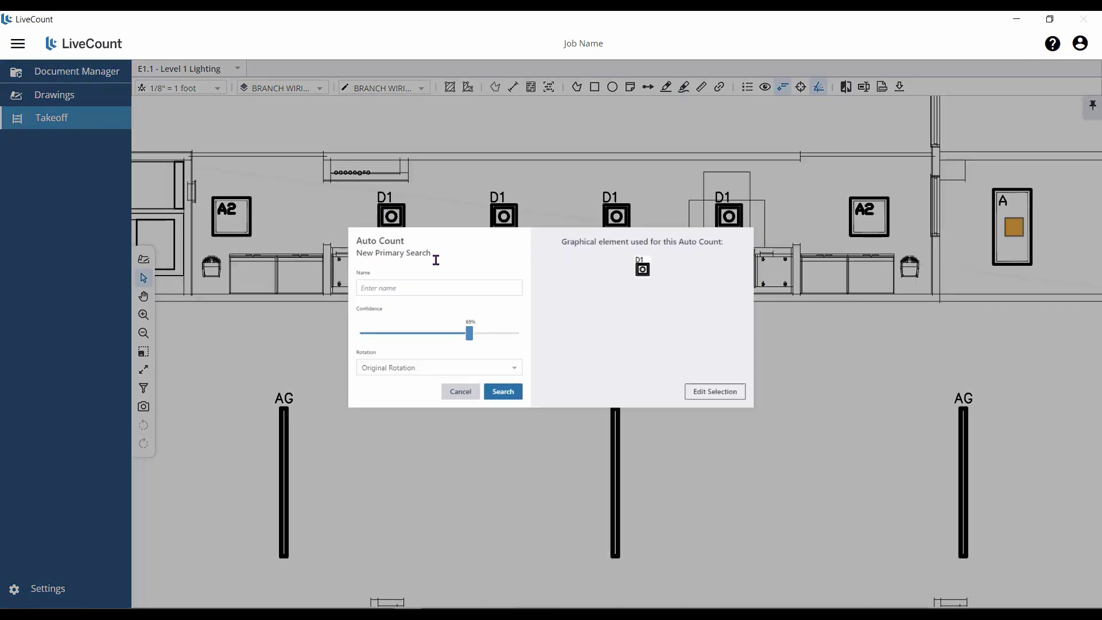
click(436, 290)
text(D1 - 6" d)
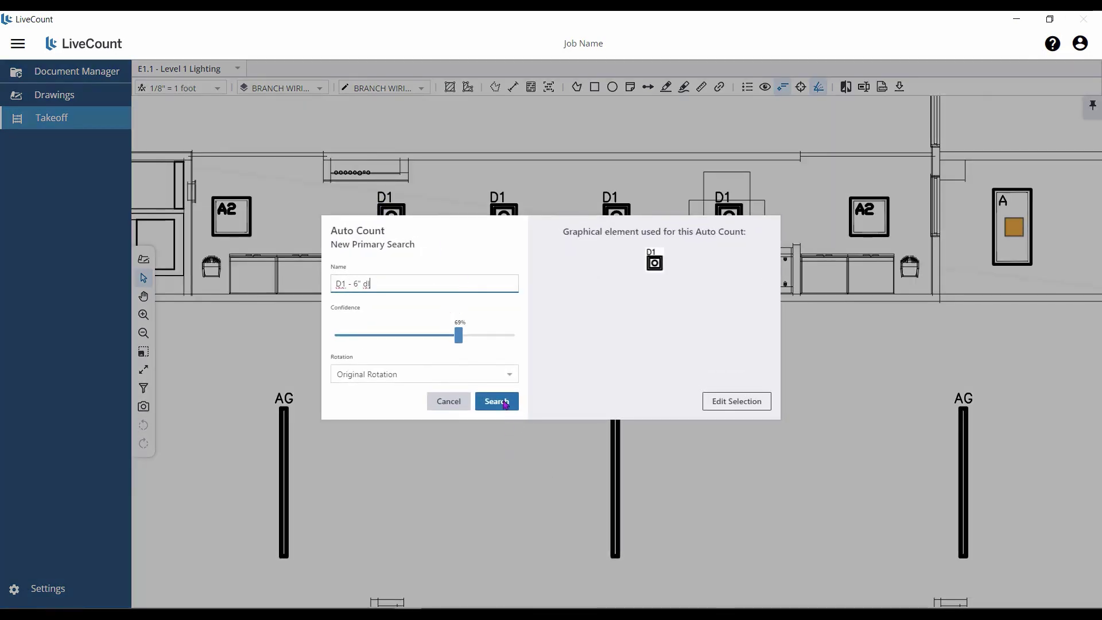
click(496, 400)
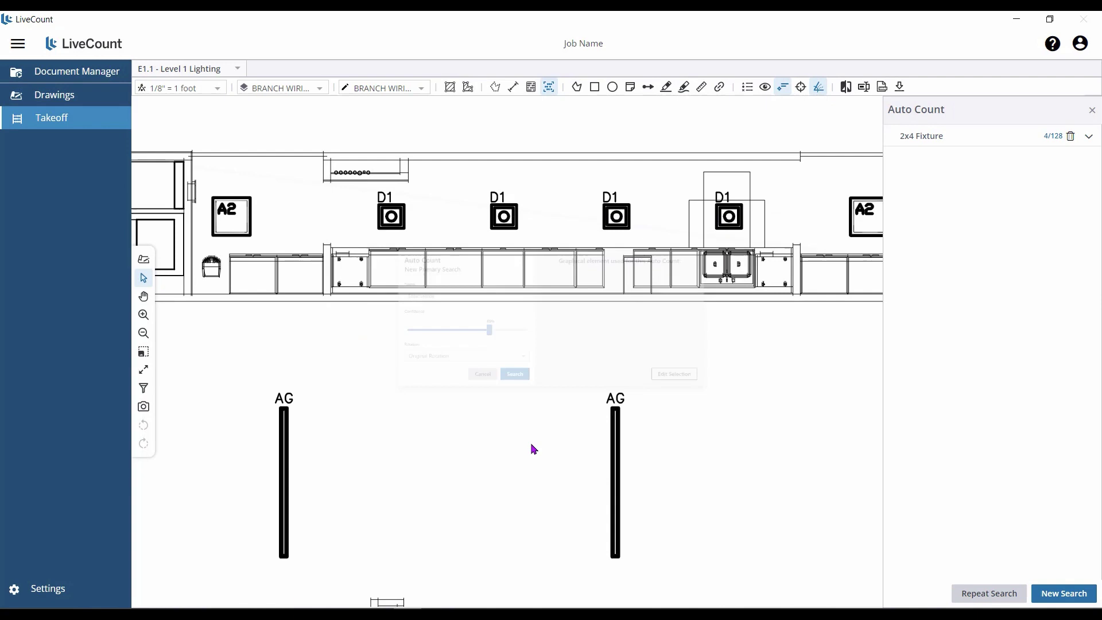
Step: Raise the confidence threshold and draw only the D1 matches above 78%
click(143, 370)
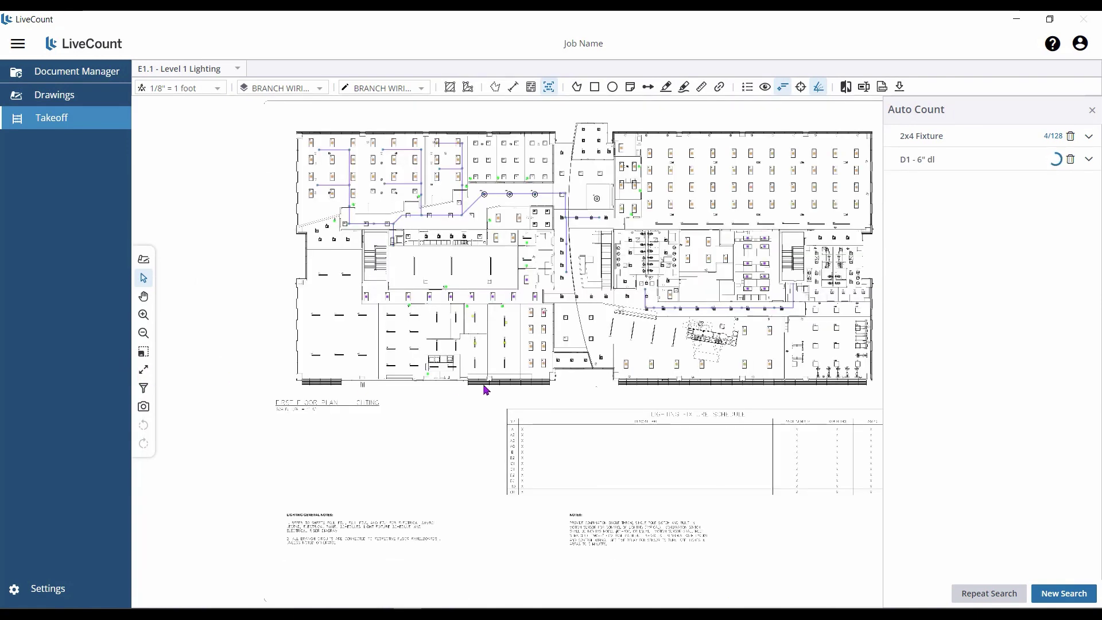
click(318, 87)
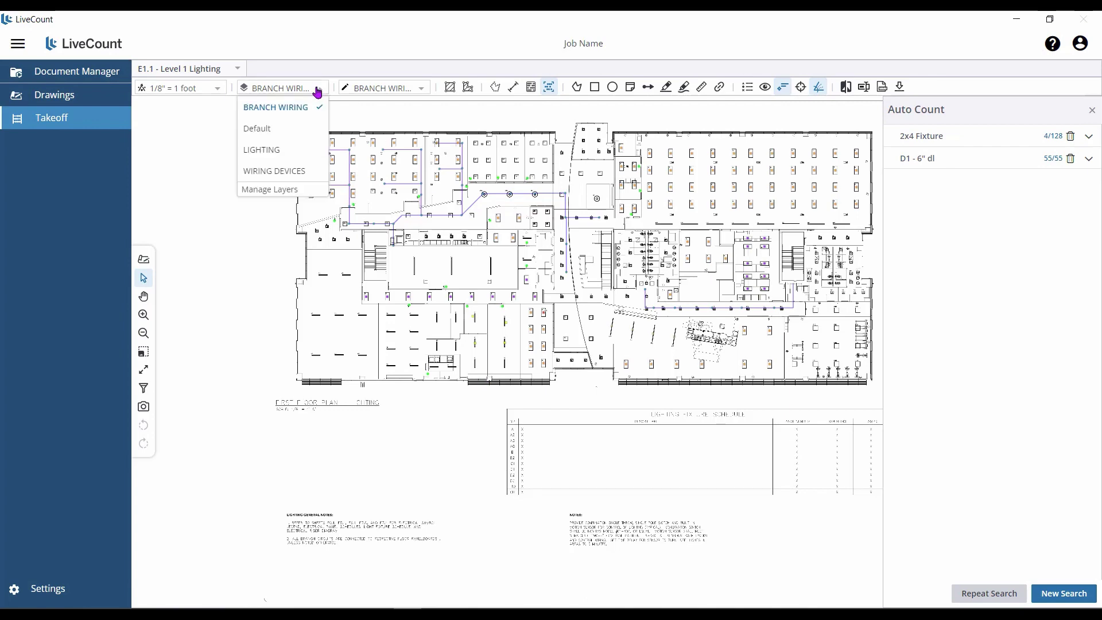
click(1055, 162)
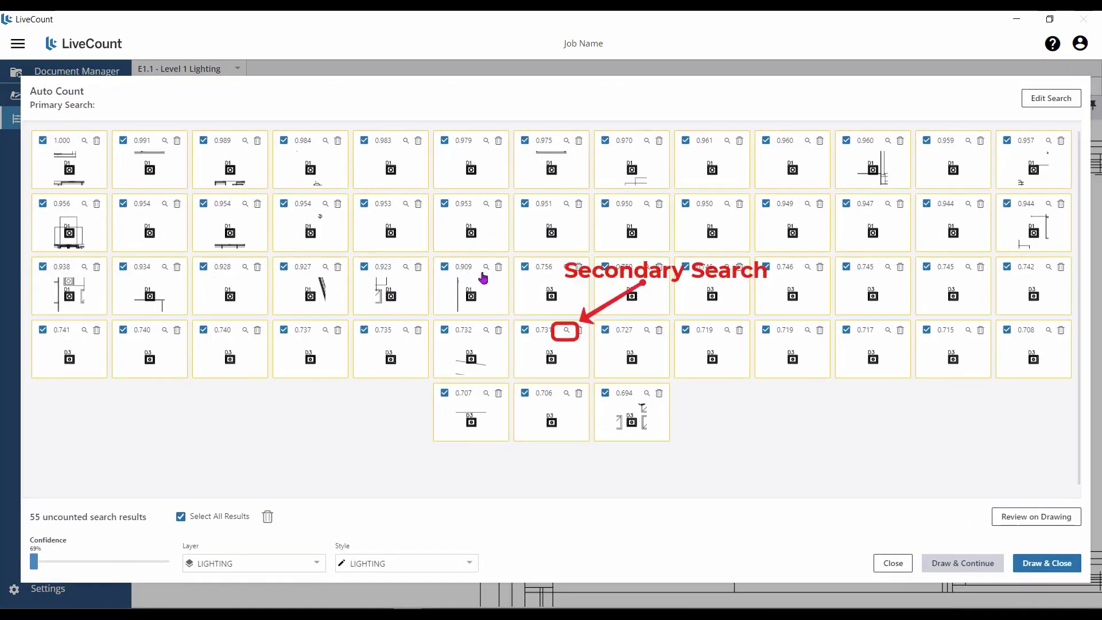
drag(33, 562, 72, 563)
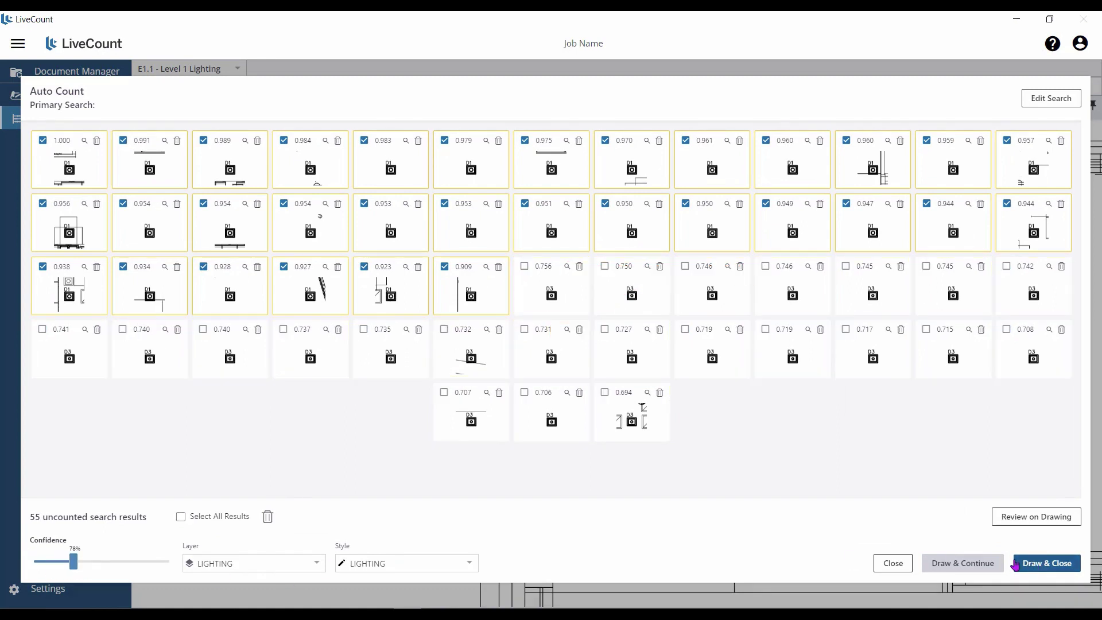
click(1047, 564)
click(1093, 111)
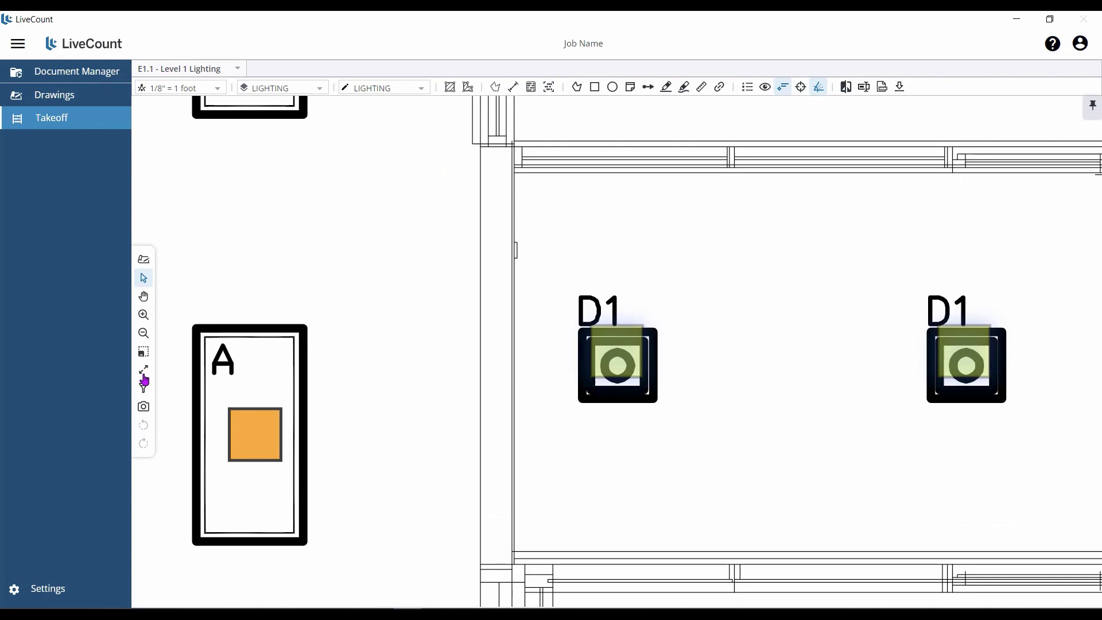
double_click(432, 397)
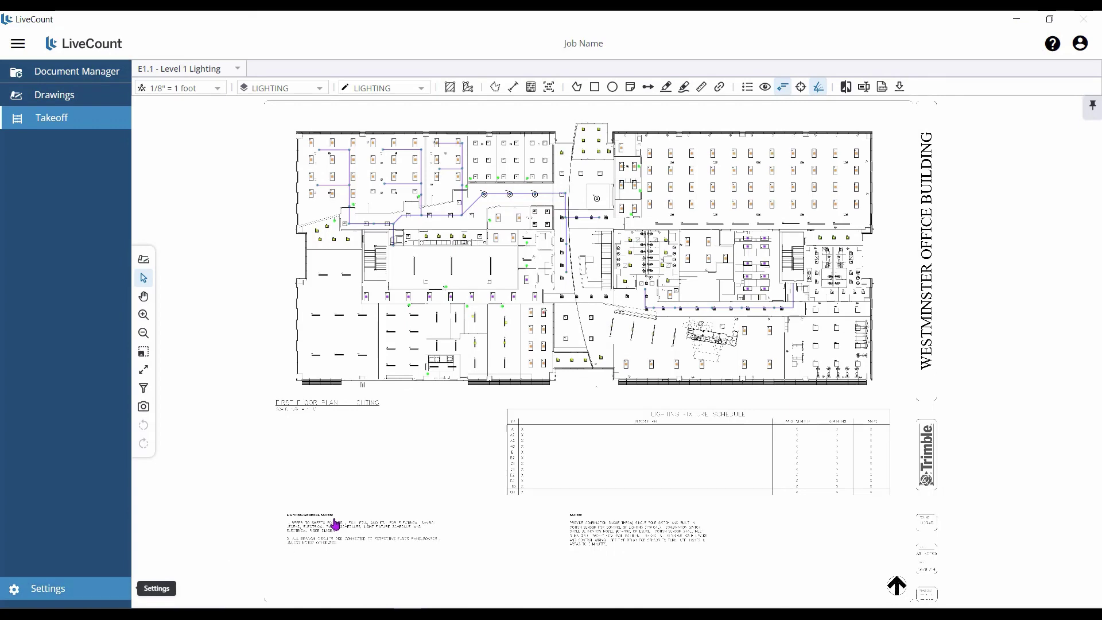
Step: View company styles in Settings, then confirm Accubid's 32 D1 6" DL LiveCount takeoff
click(51, 321)
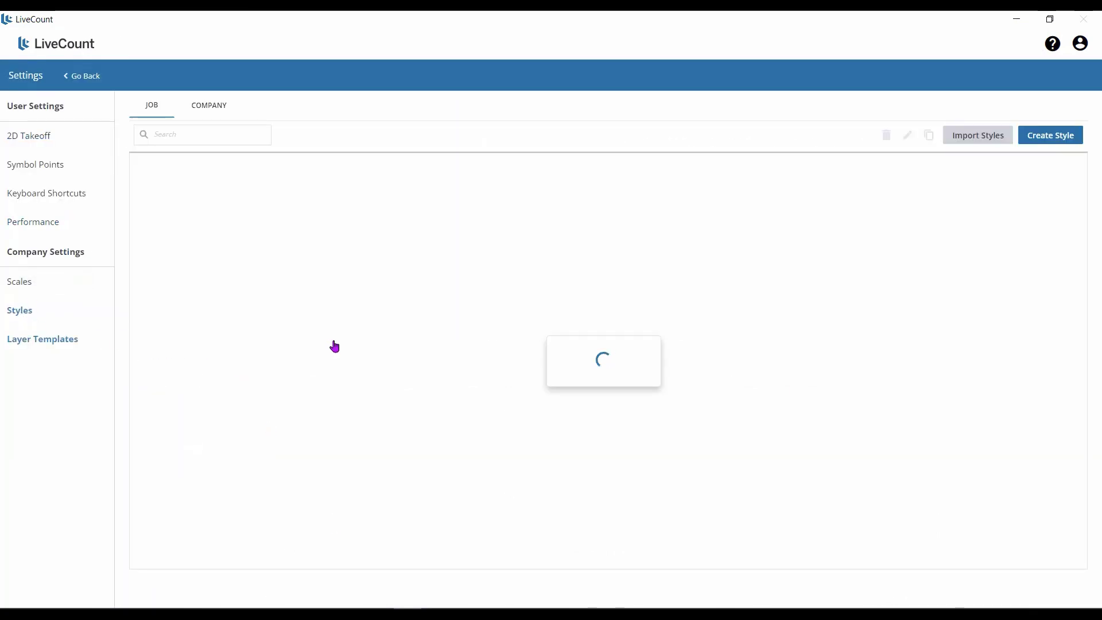
click(209, 103)
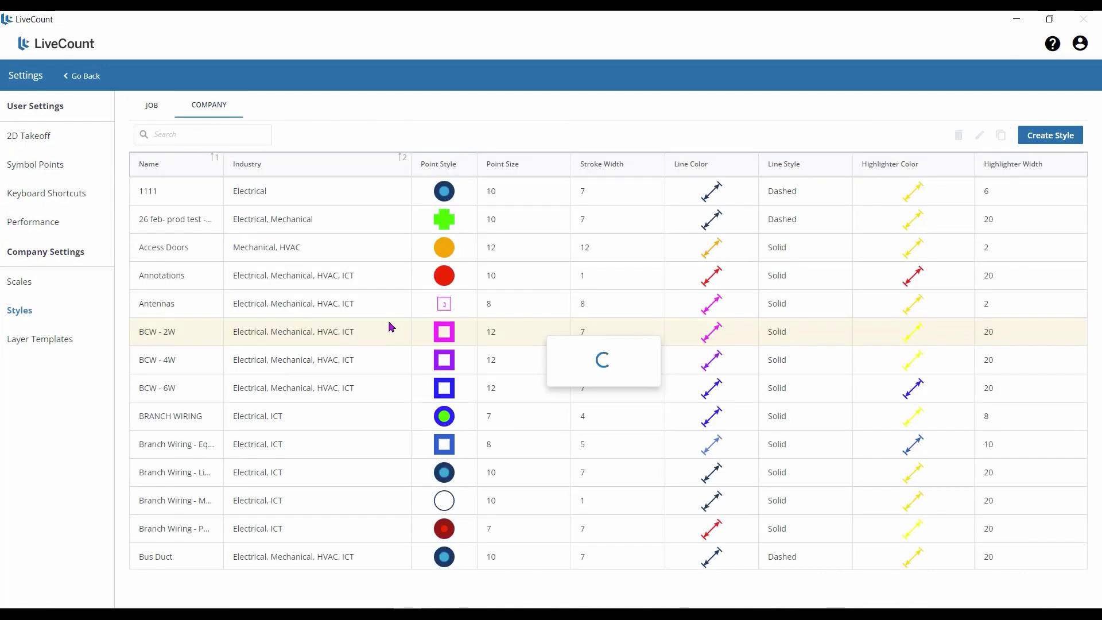
scroll(388, 336, down, 5)
scroll(379, 388, down, 5)
scroll(366, 413, down, 5)
scroll(361, 429, down, 5)
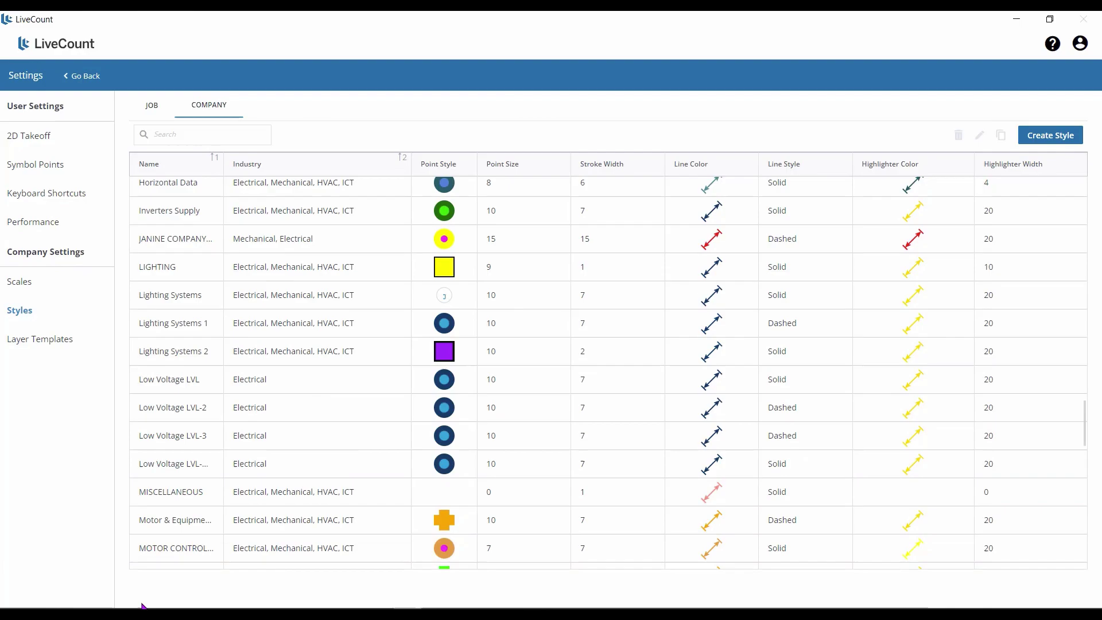
key(alt+Tab)
click(398, 143)
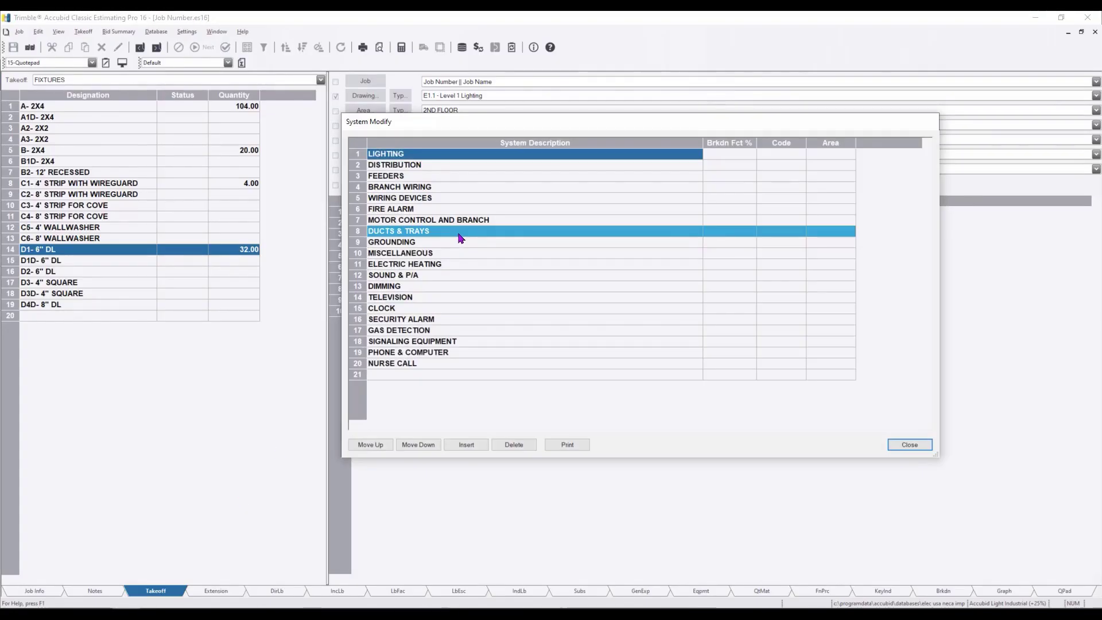
click(910, 443)
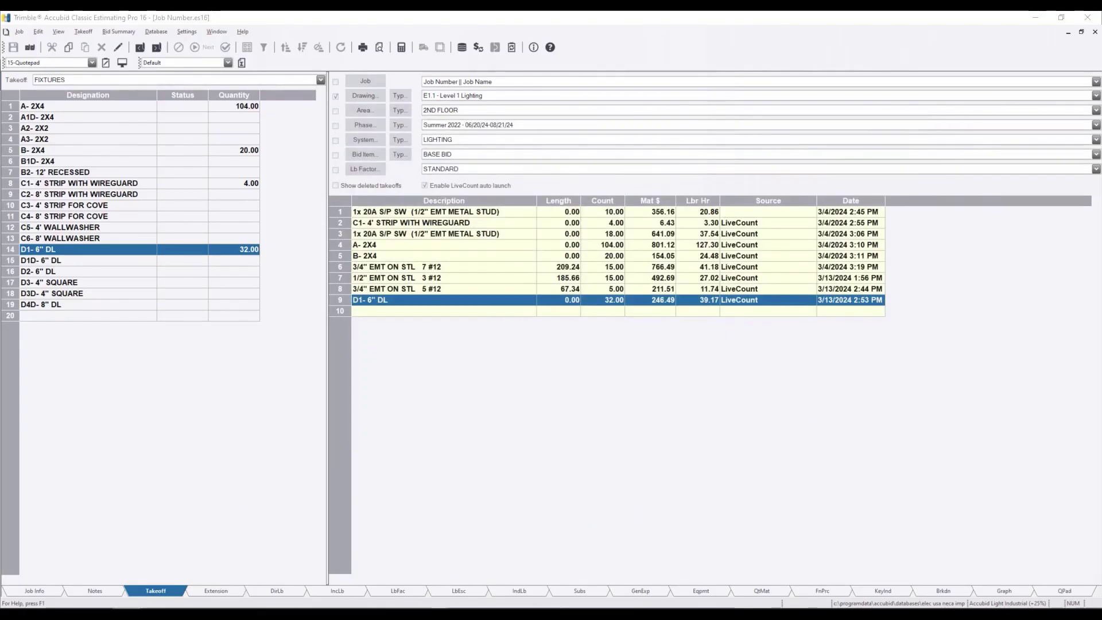
key(alt+Tab)
Step: Recolour the D1 downlight markers' fill from yellow to orange
click(80, 76)
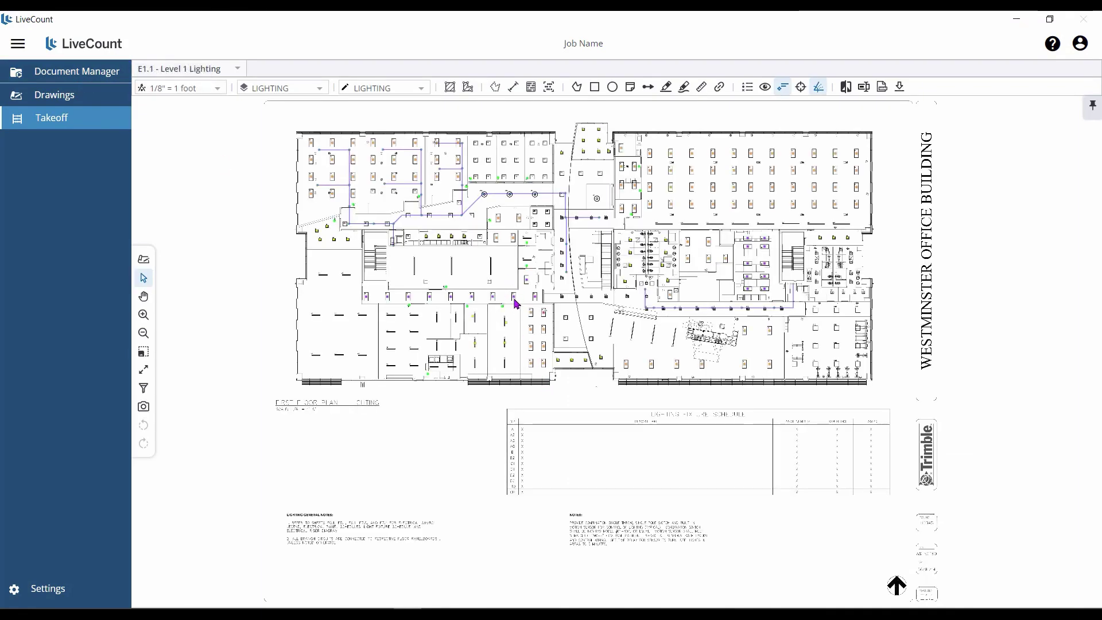
scroll(511, 299, up, 3)
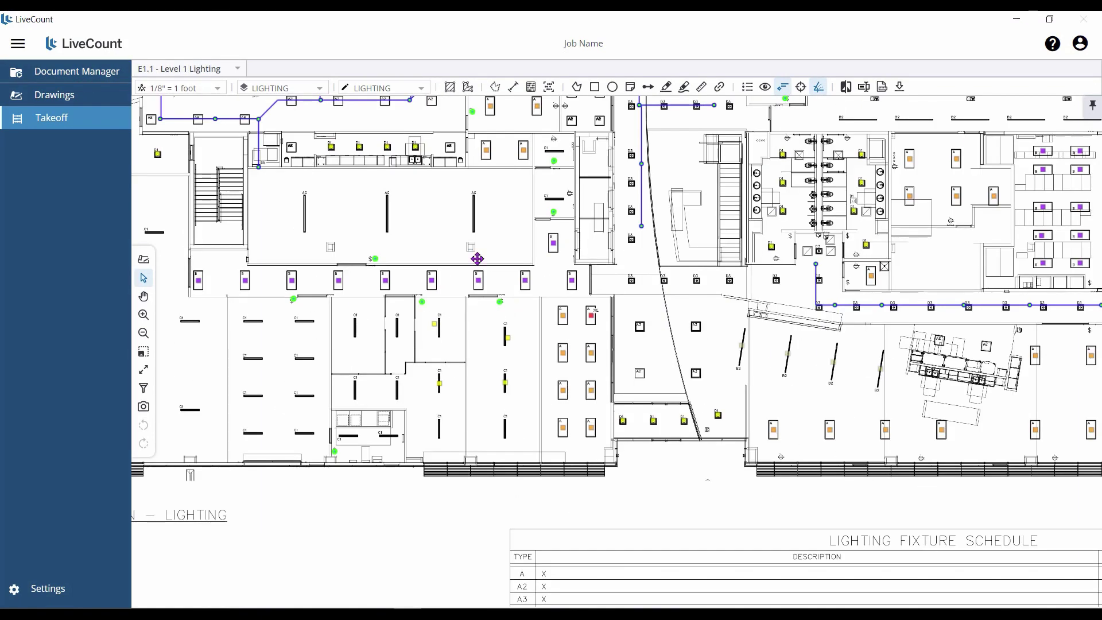
click(460, 154)
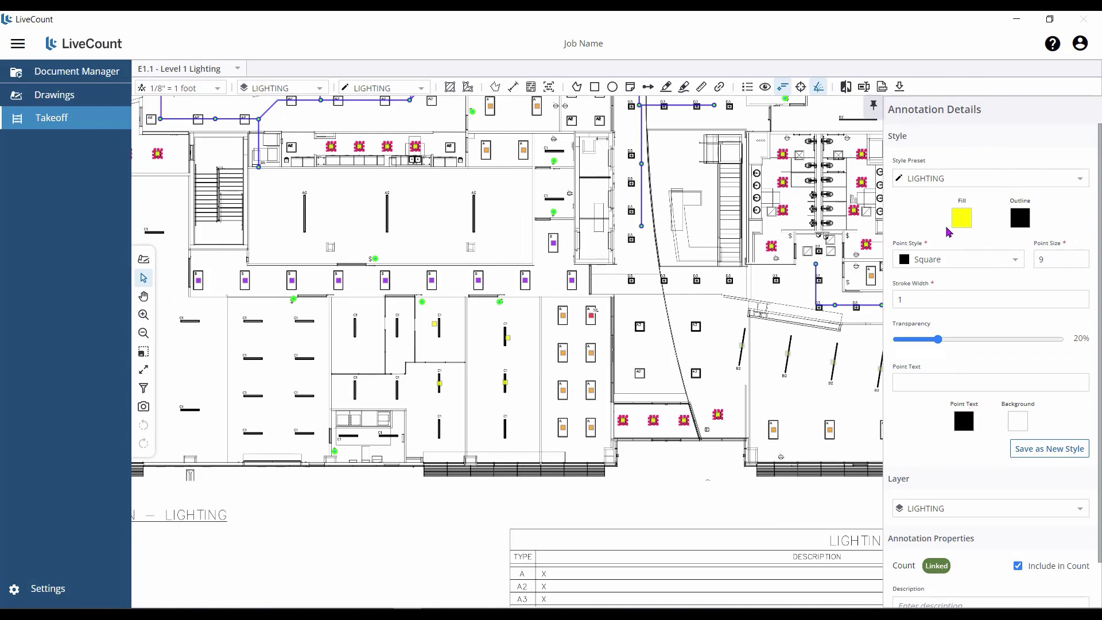
click(961, 219)
click(871, 307)
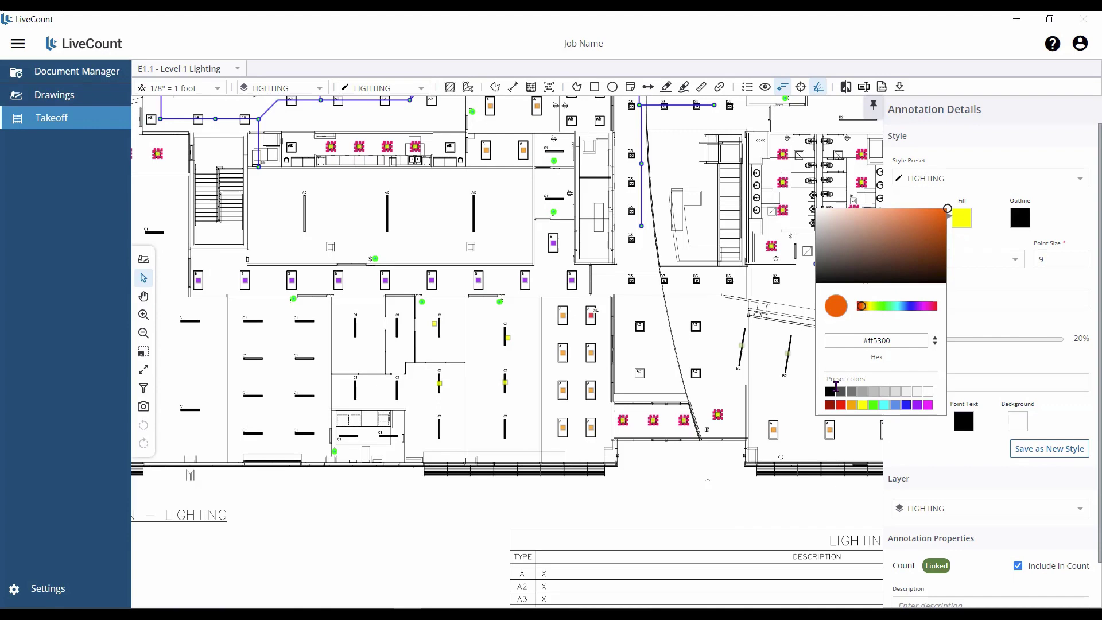
click(736, 504)
scroll(589, 126, down, 5)
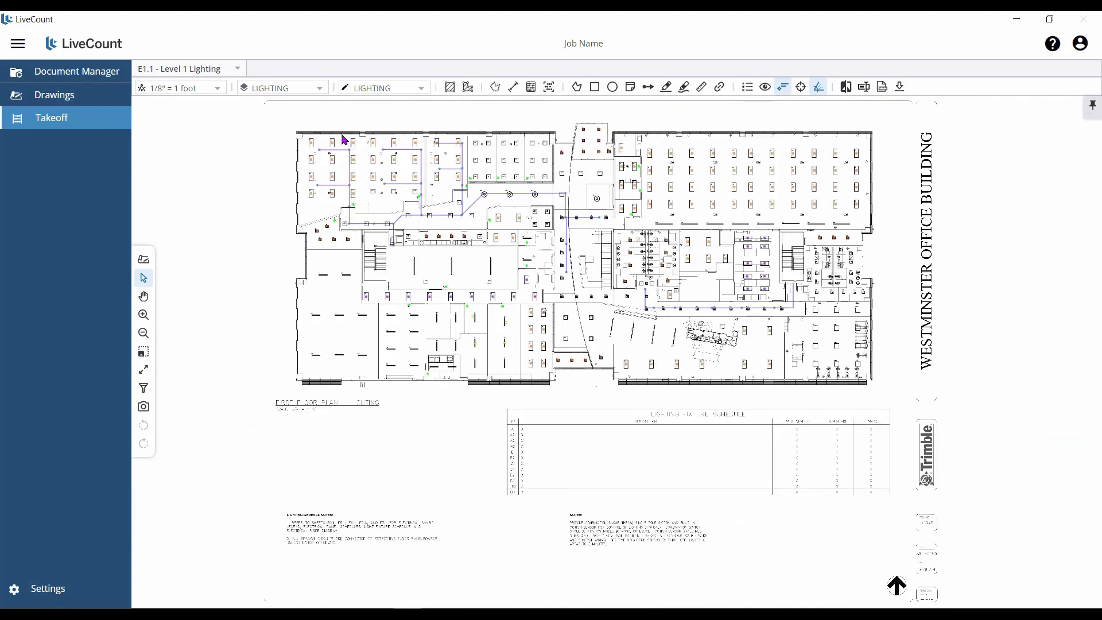
Step: Add a takeoff legend and turn the first branch wiring run's line green
click(746, 86)
click(371, 469)
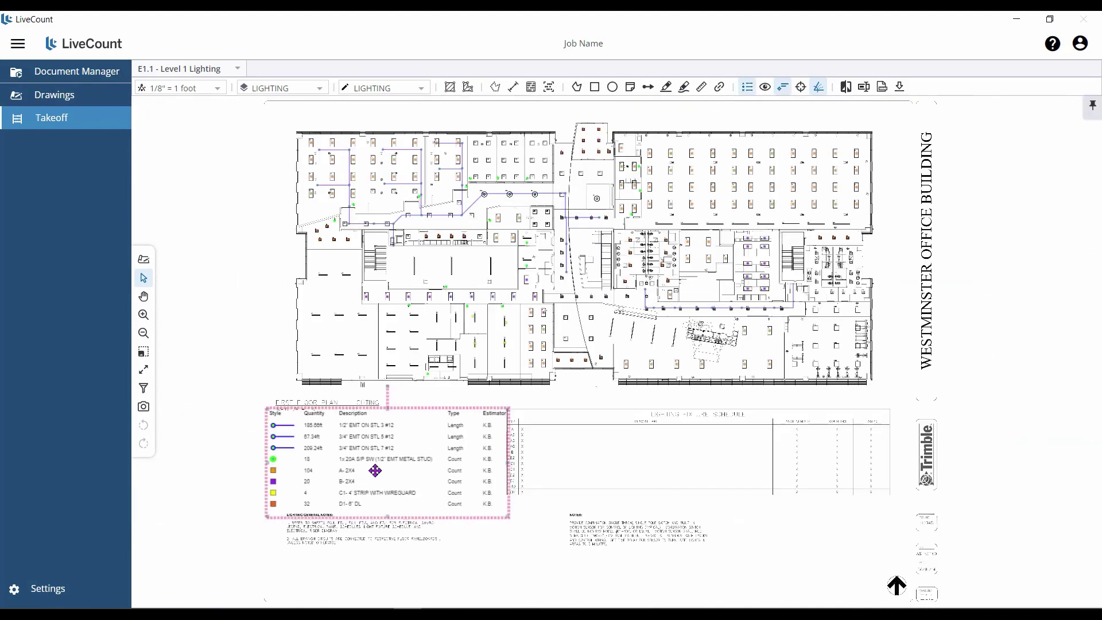
double_click(463, 168)
click(1049, 222)
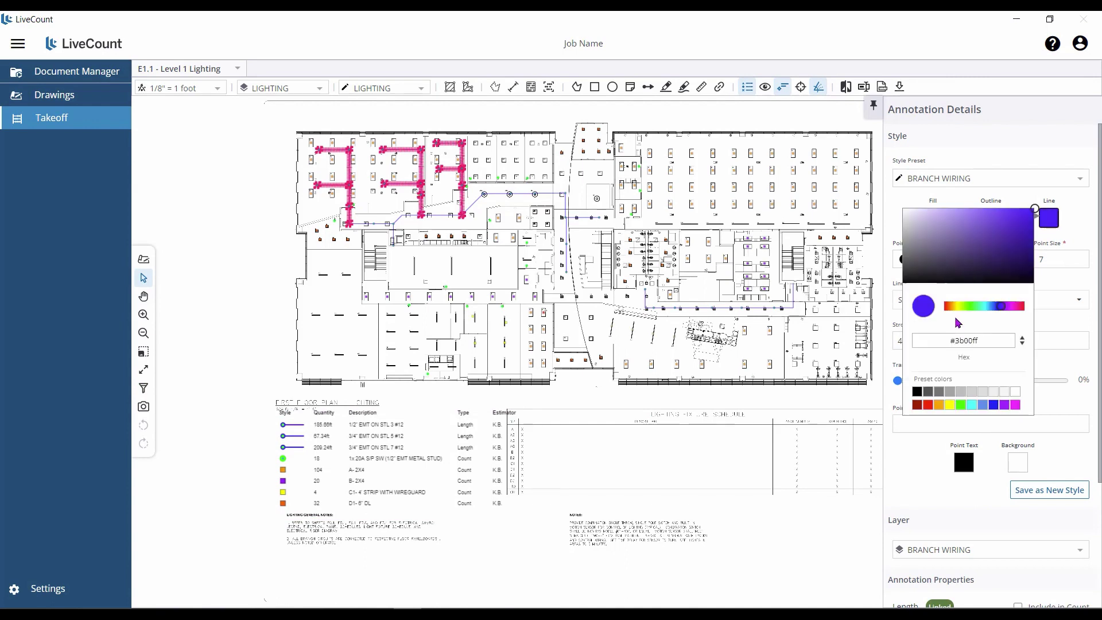
click(985, 308)
click(965, 308)
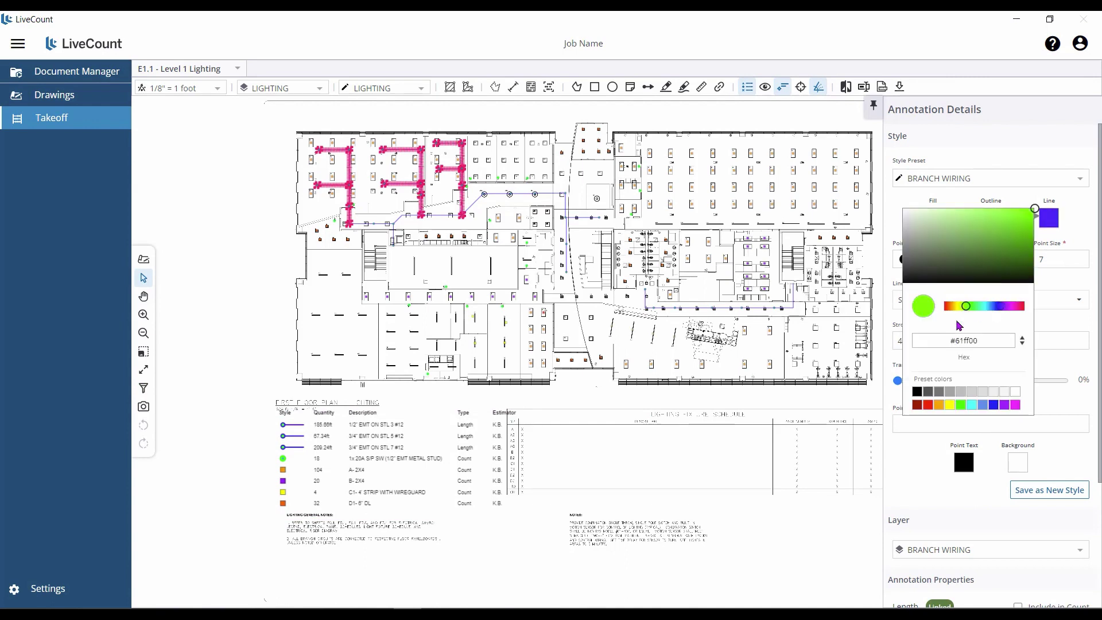
click(817, 487)
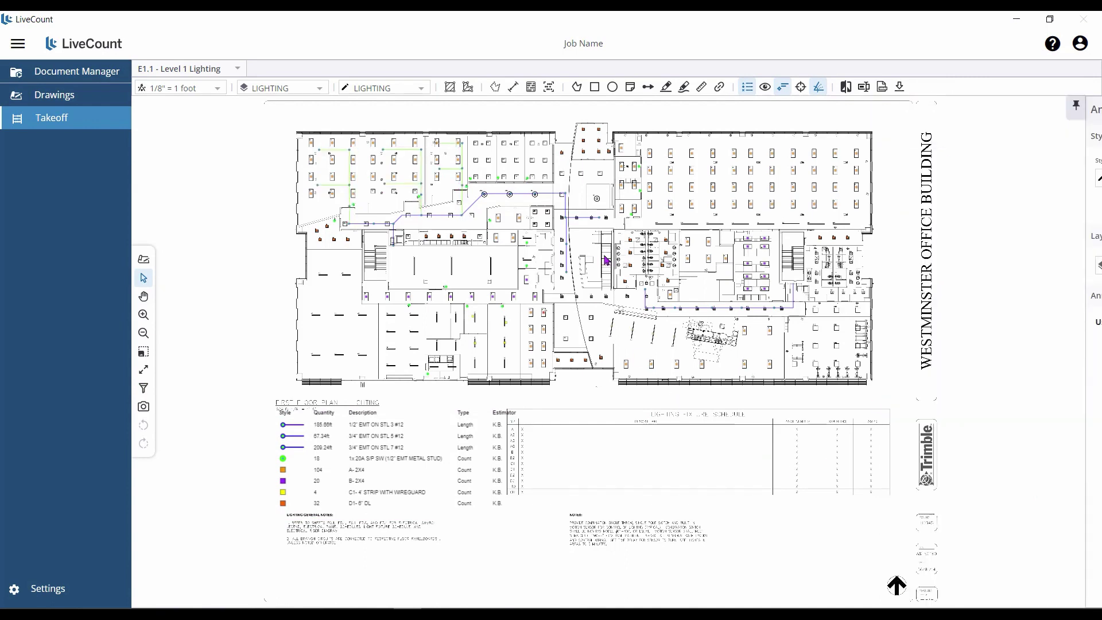
Step: Change the second branch wiring run's line colour from blue to green
click(565, 244)
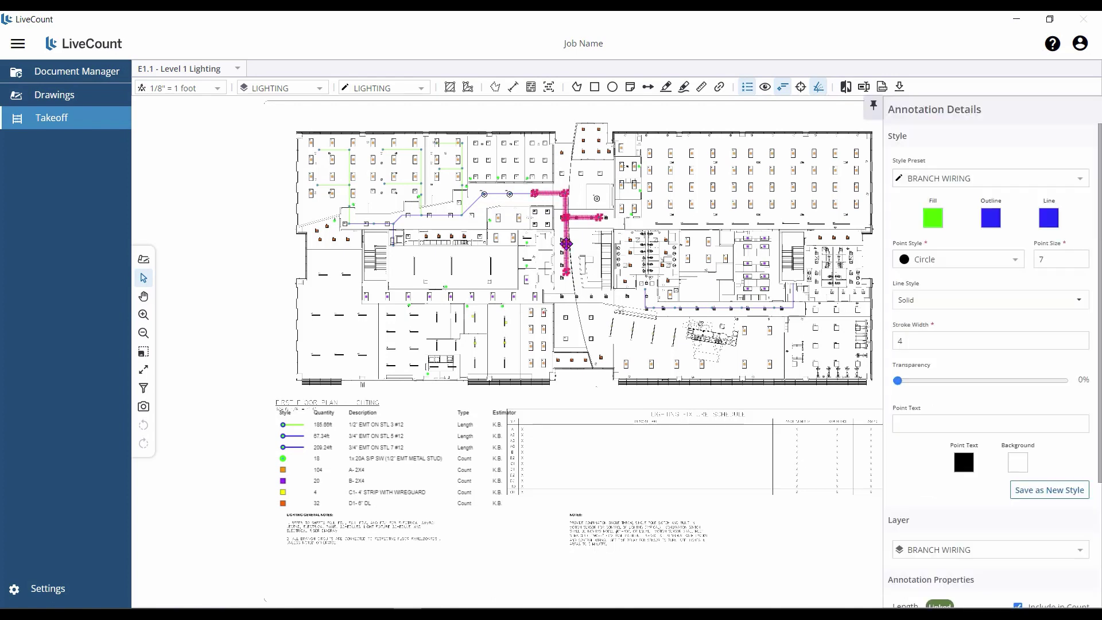
click(1050, 222)
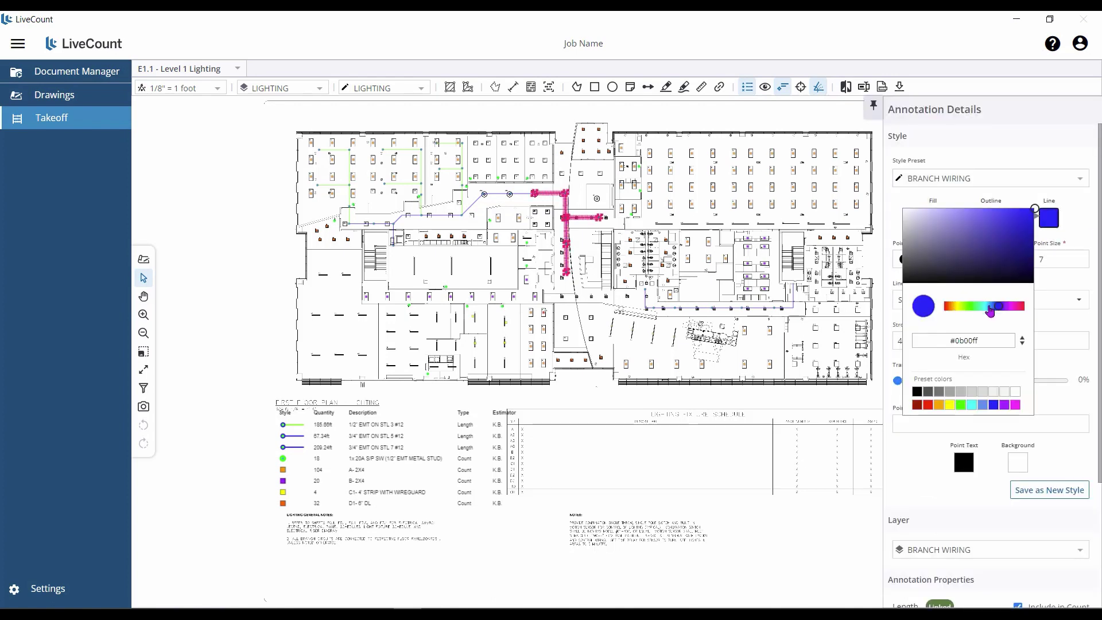
click(982, 308)
key(Return)
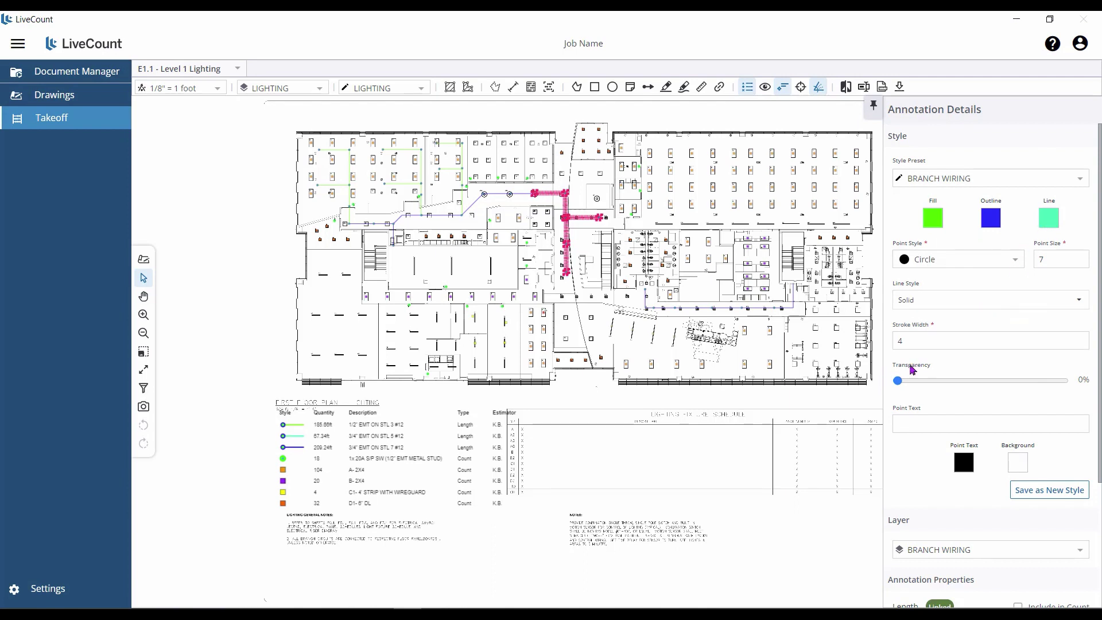
click(753, 500)
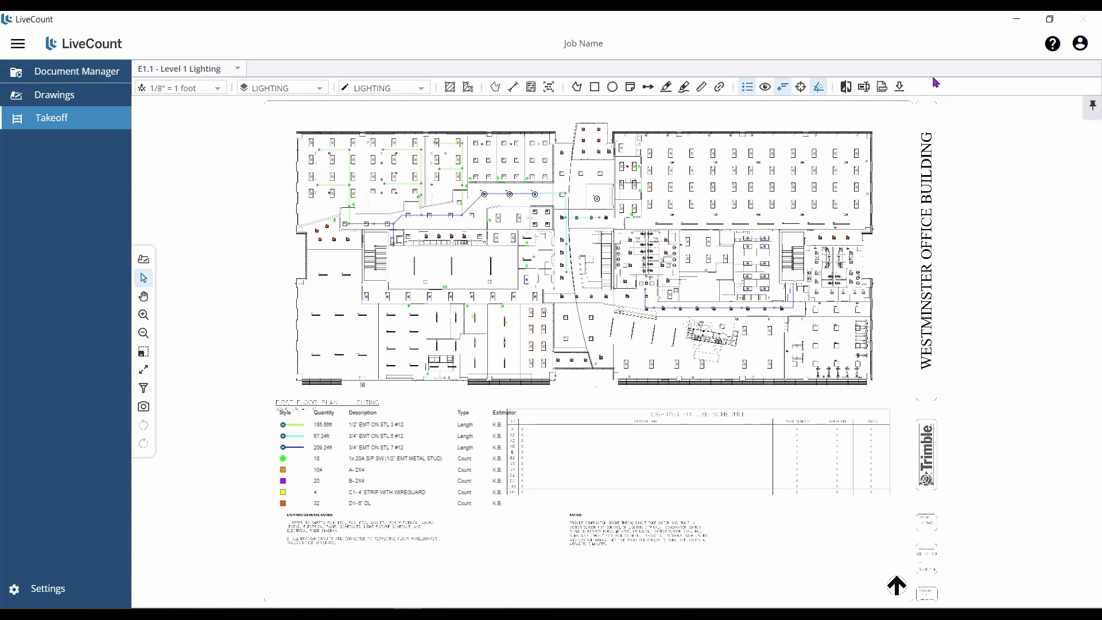
Step: Download the E1.1 - Level 1 Lighting drawing and pan to the upper-left rooms
click(900, 87)
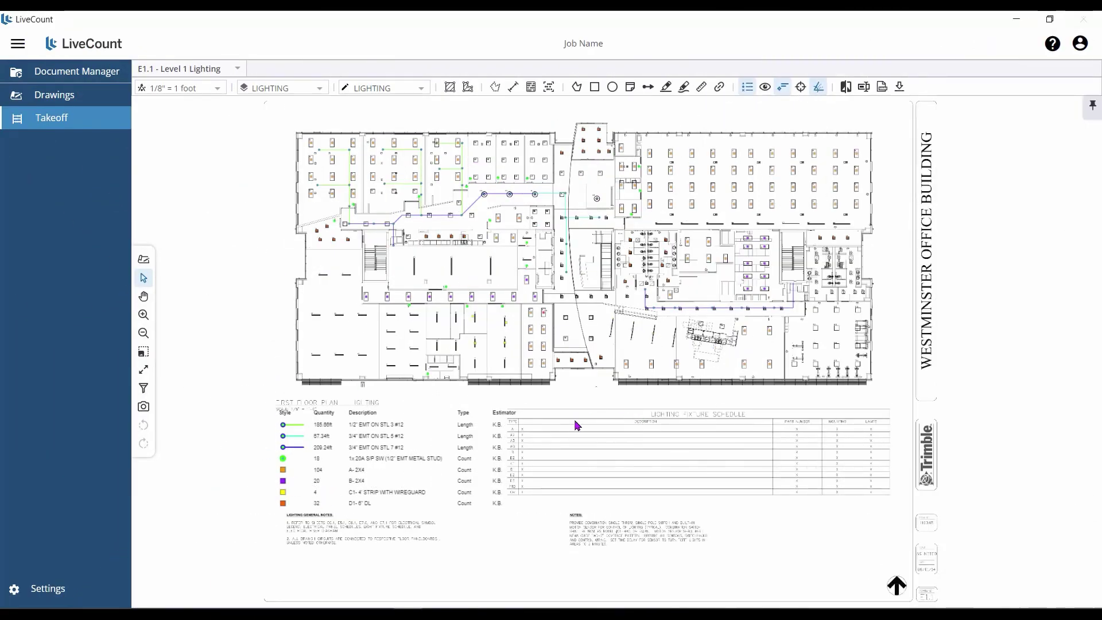
scroll(534, 438, up, 2)
scroll(533, 374, up, 2)
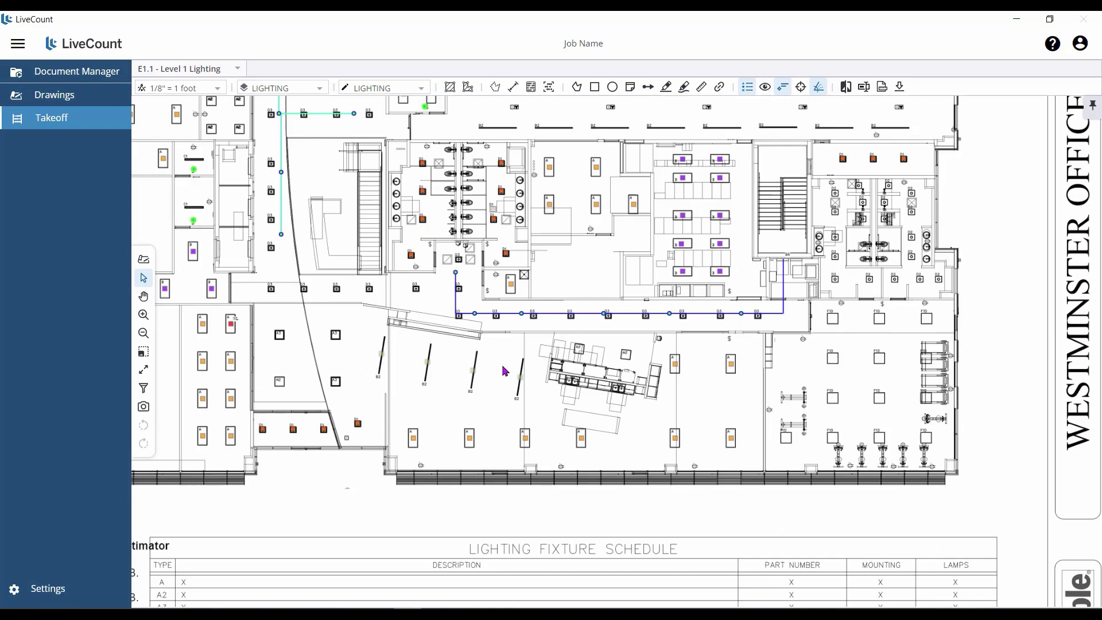
scroll(517, 371, up, 3)
scroll(500, 362, up, 2)
scroll(416, 377, down, 4)
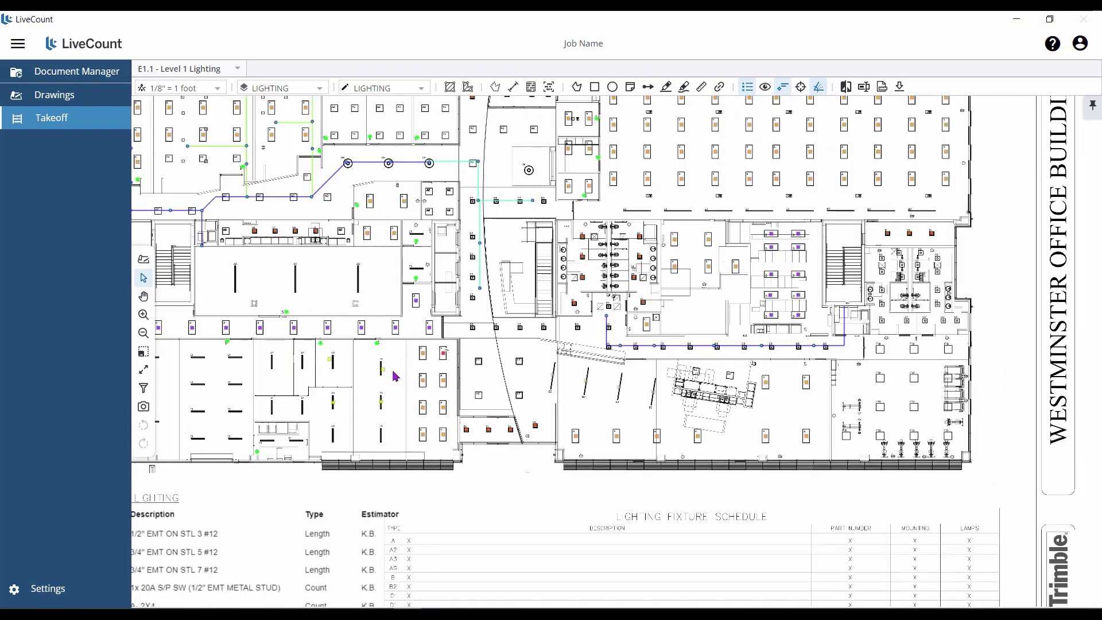
drag(323, 377, 568, 389)
scroll(388, 298, up, 2)
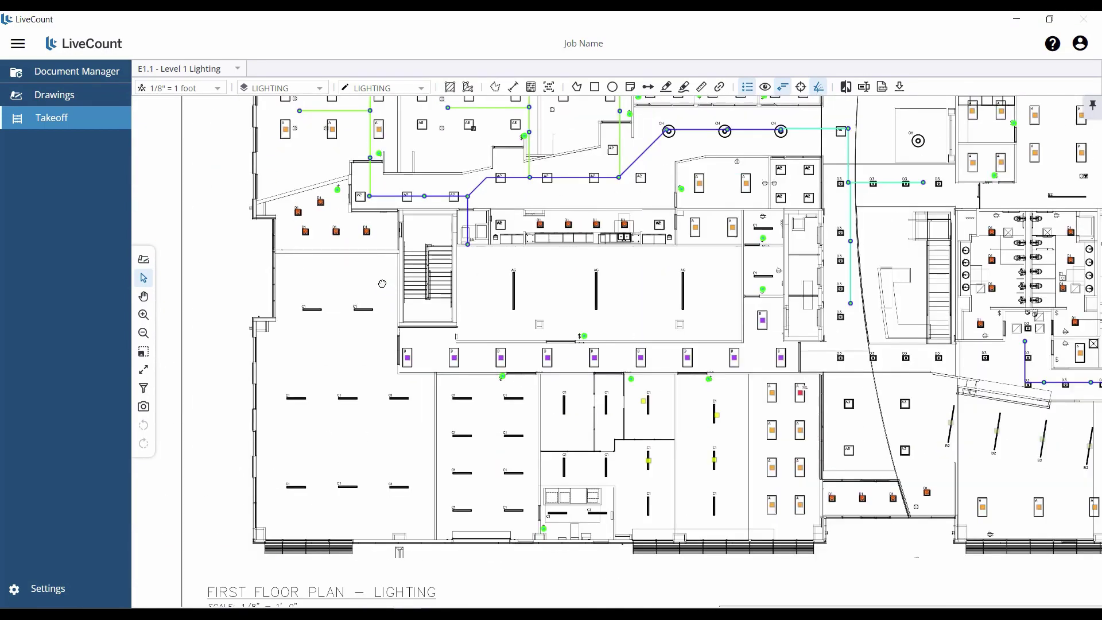
scroll(379, 284, up, 2)
drag(379, 284, 366, 446)
Step: Show and dismiss the keyboard shortcuts overlay, then fit the whole sheet
key(question)
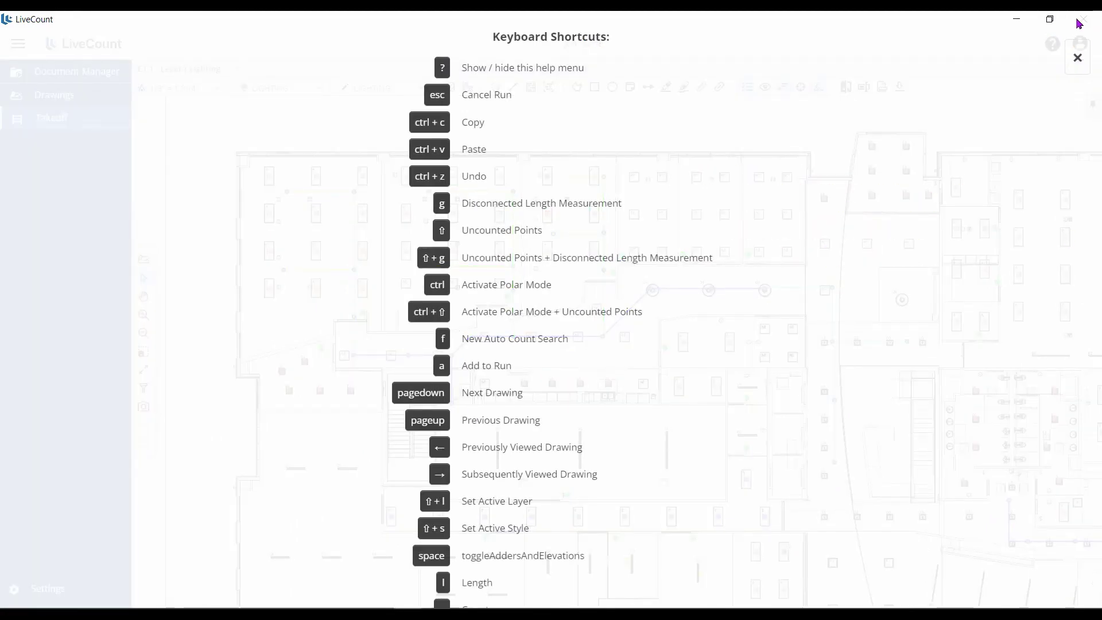
click(1076, 61)
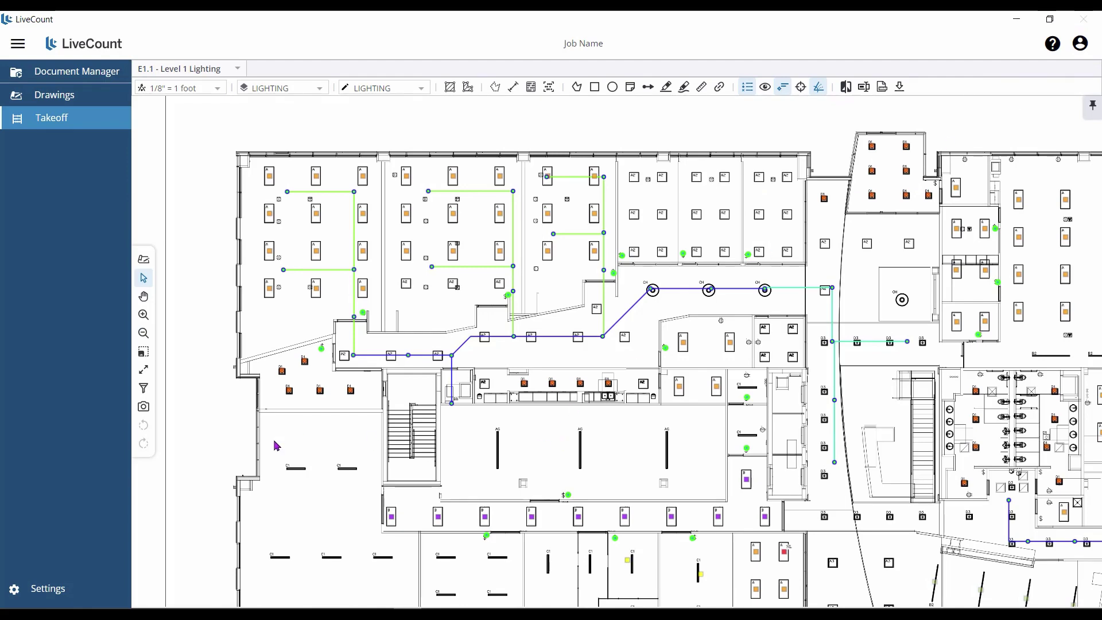
click(143, 370)
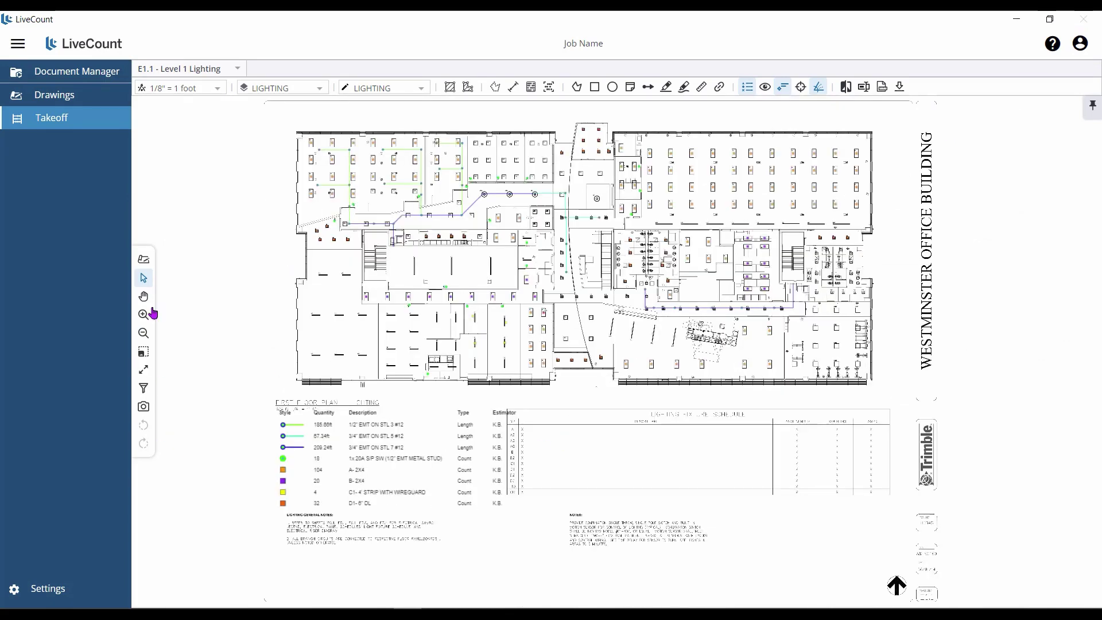
Step: Open E2.00 Electrical One-Line Diagram in a separate window, pan to its schedule table, then minimize it
click(236, 69)
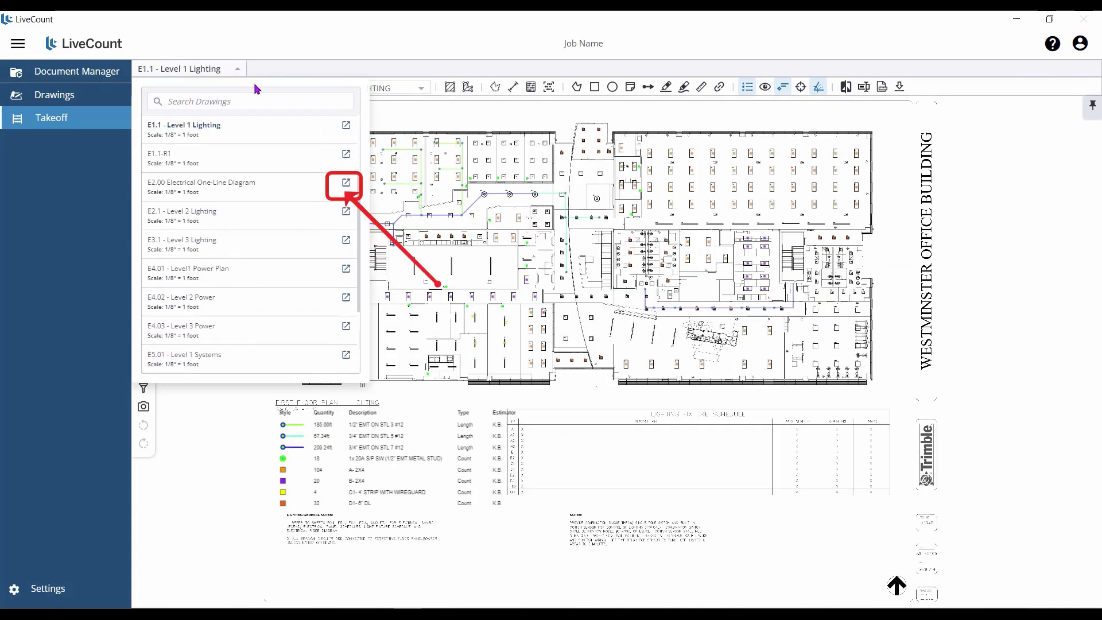
click(349, 186)
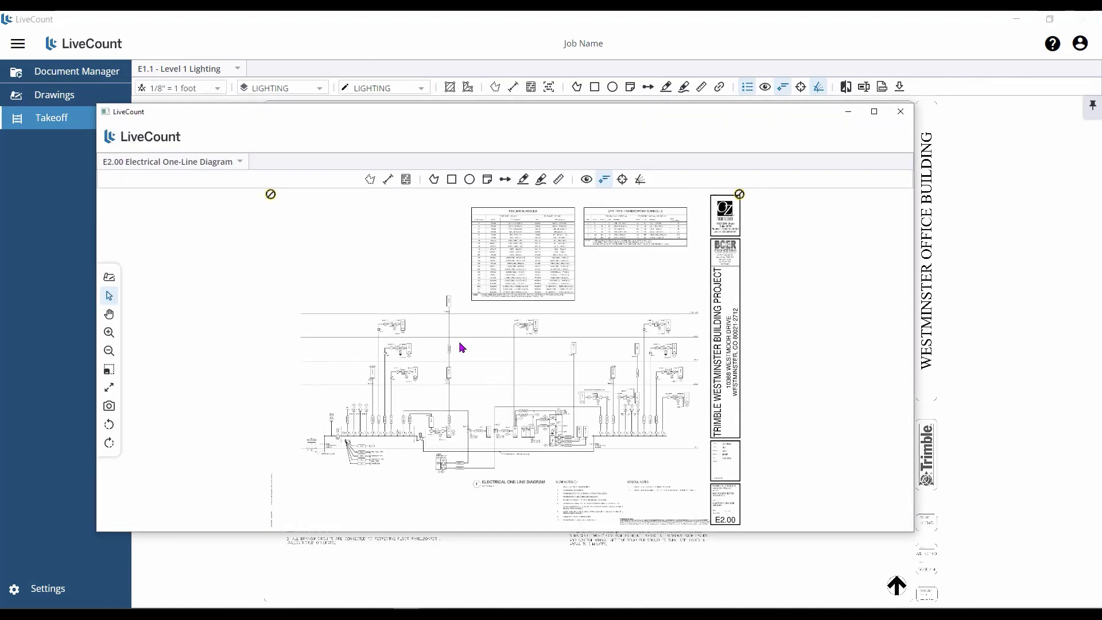
scroll(390, 445, up, 3)
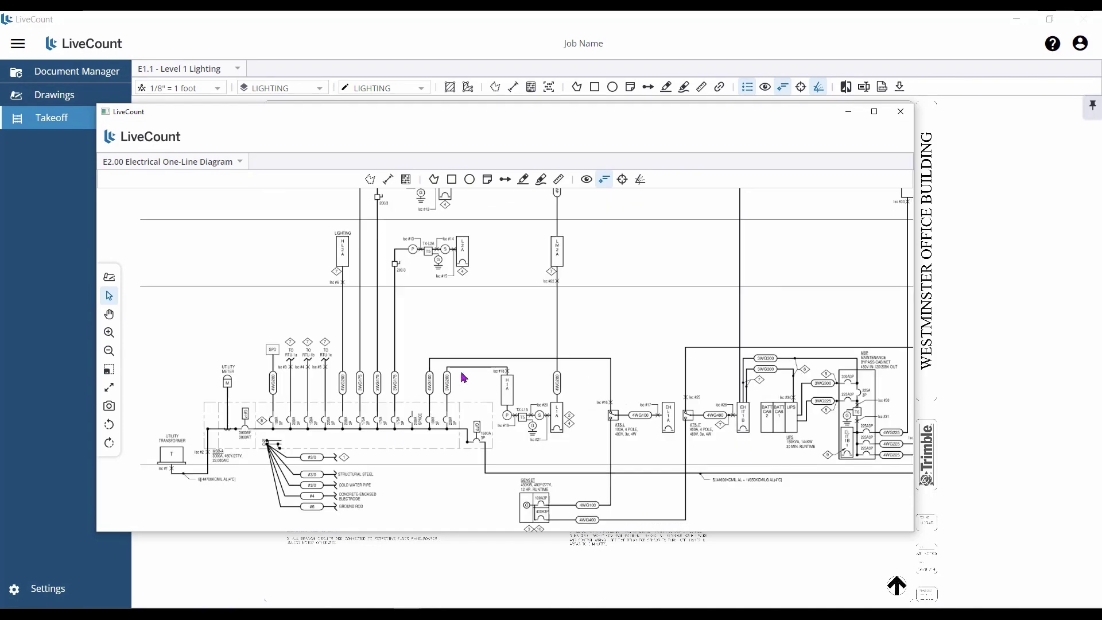
scroll(465, 379, up, 5)
drag(510, 411, 454, 489)
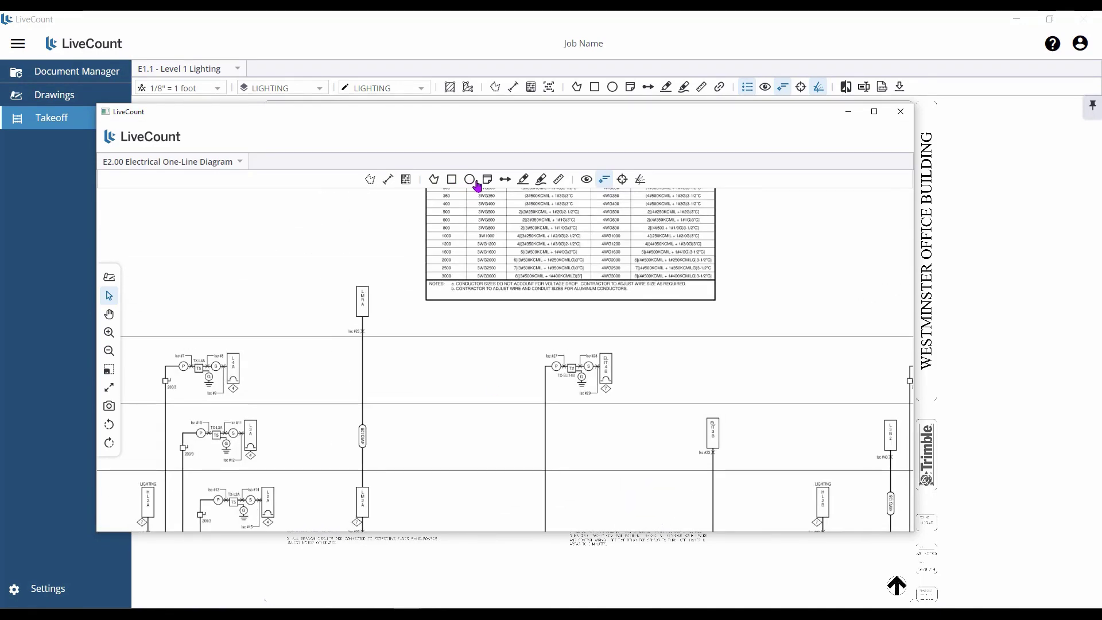
key(alt+Tab)
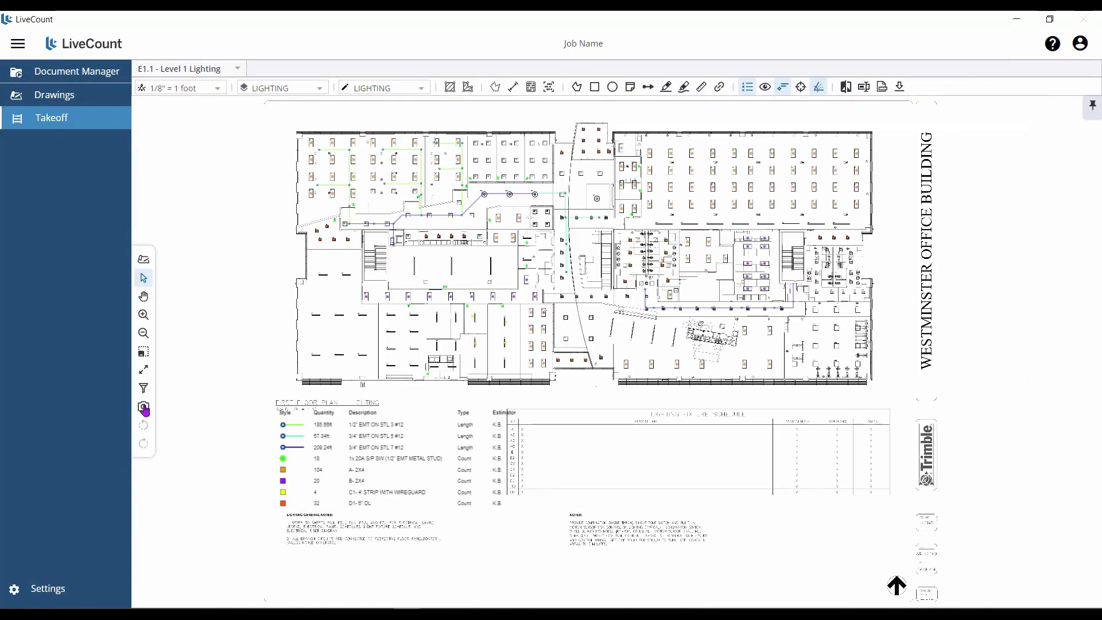
click(144, 407)
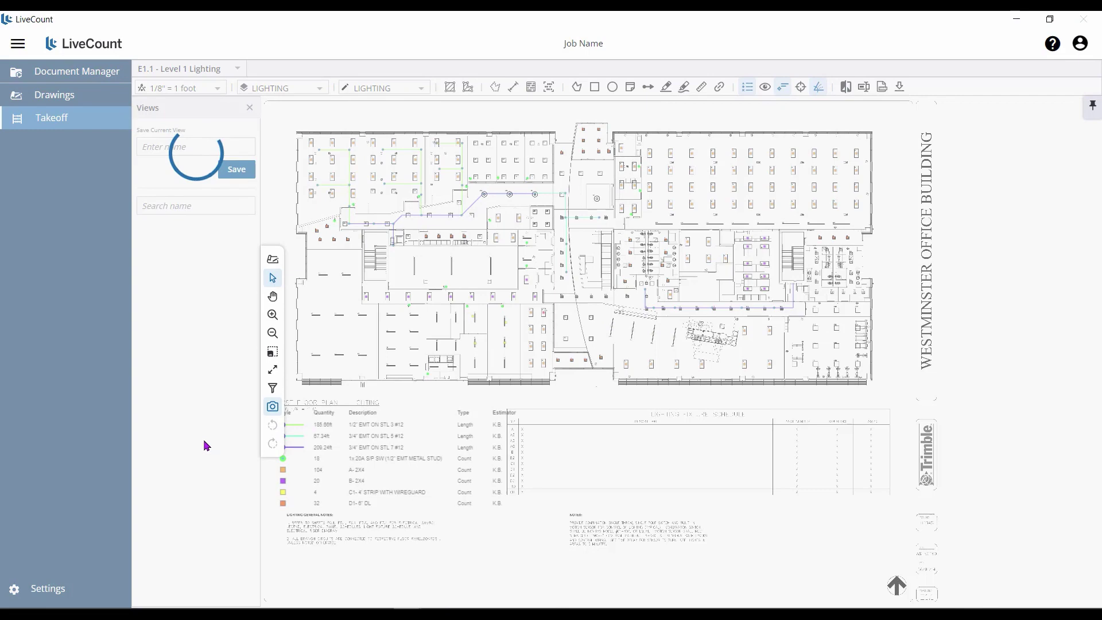
click(170, 229)
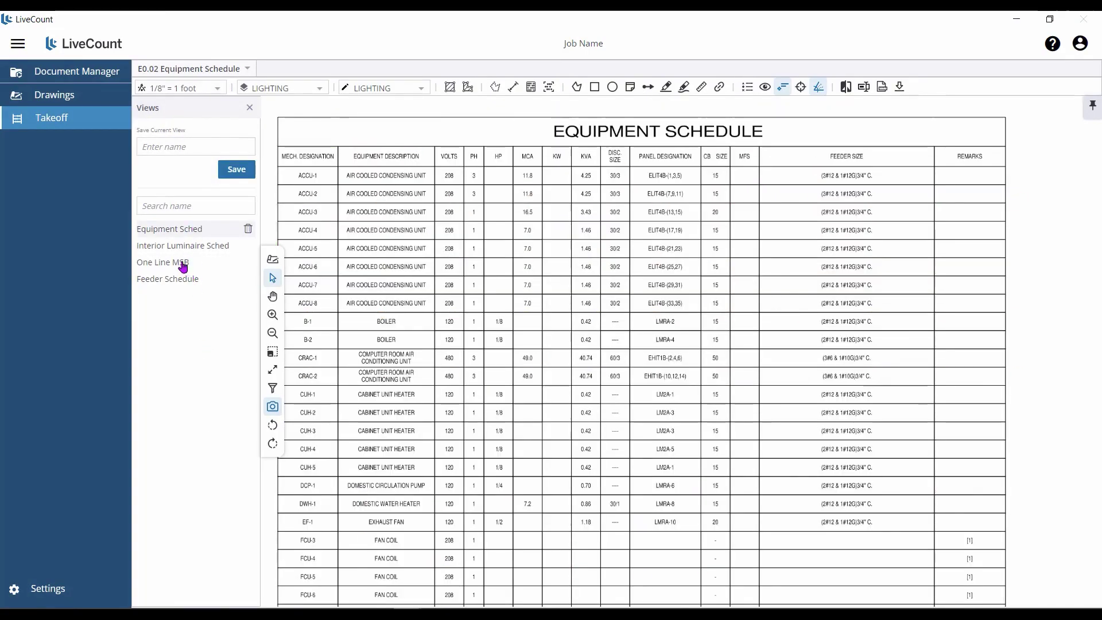
click(162, 262)
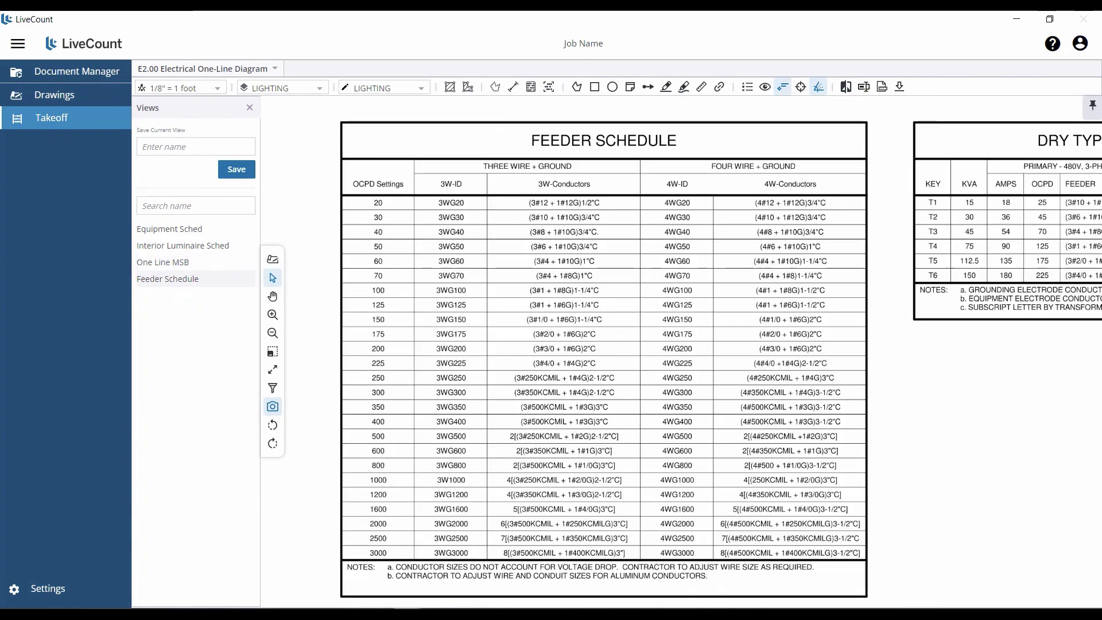
click(469, 567)
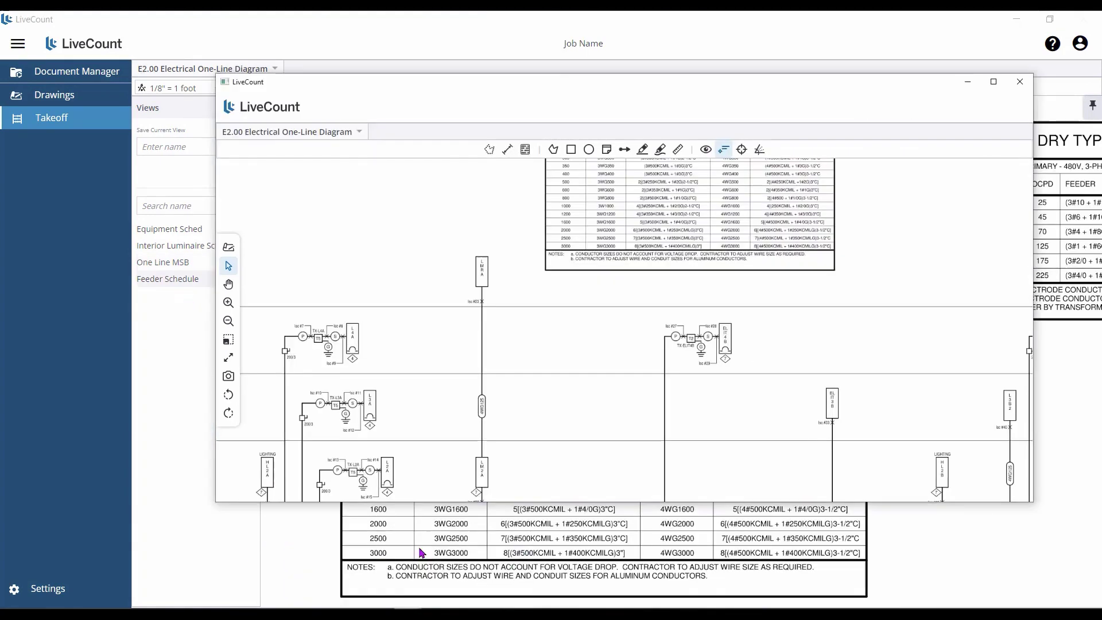
click(228, 377)
click(253, 264)
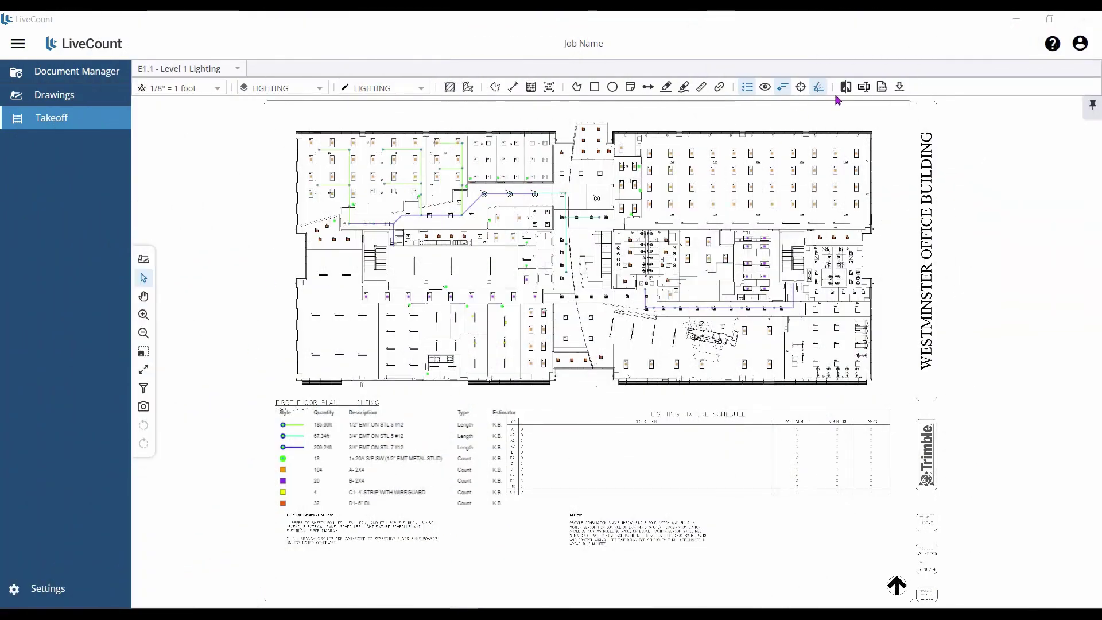
Step: Show the saved E1.1 vs E1.1-R1 overlay and pan around the floor plan
click(844, 86)
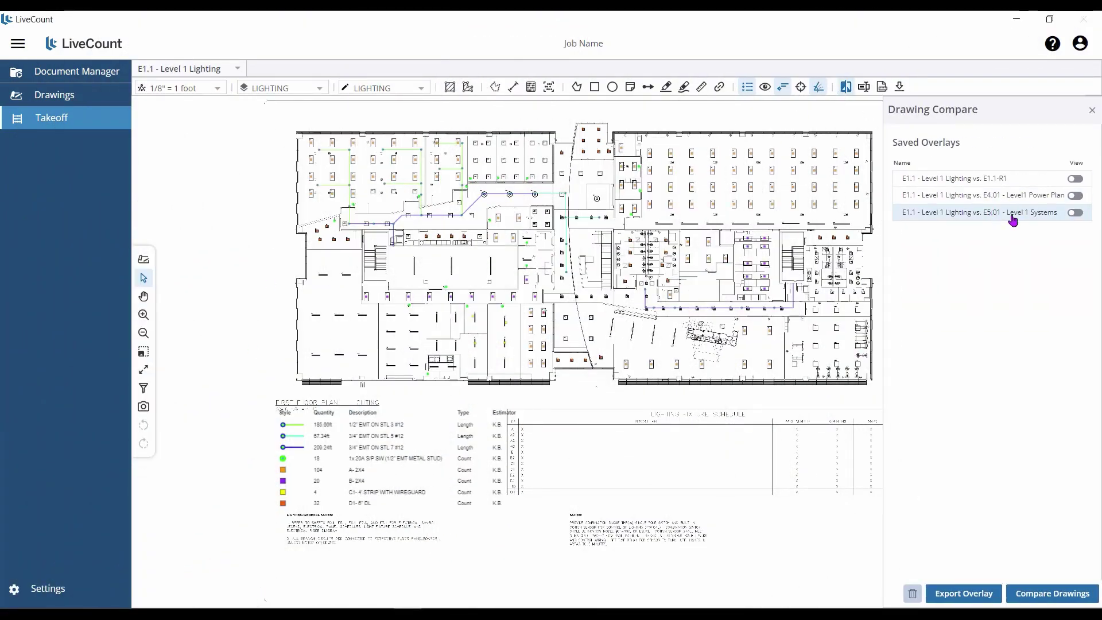
click(1075, 180)
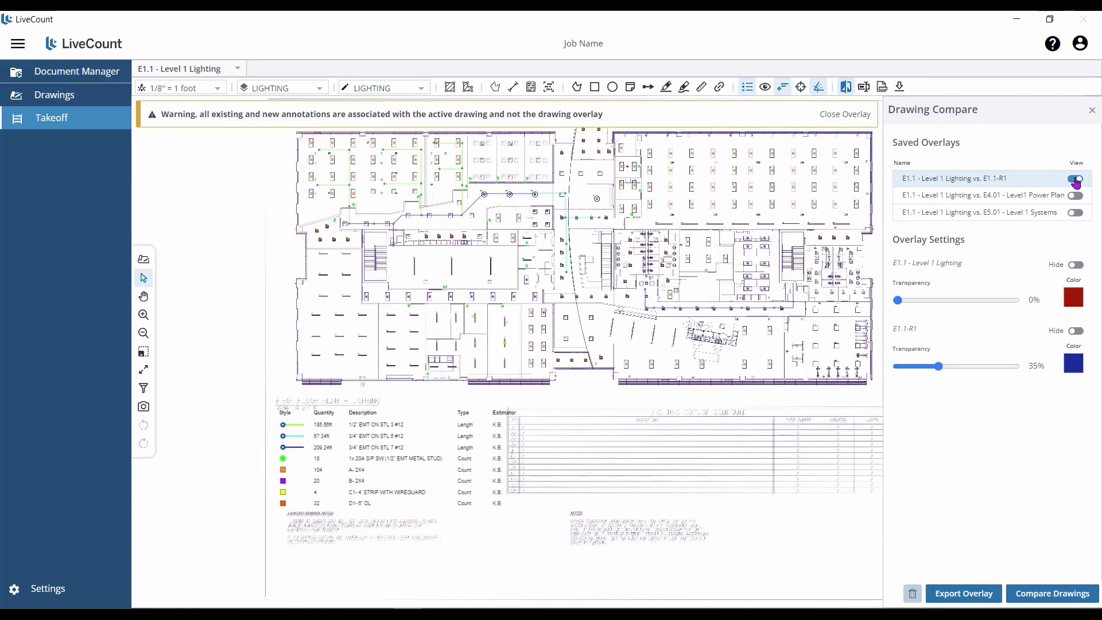
scroll(703, 373, up, 3)
scroll(703, 373, up, 3)
scroll(762, 269, up, 2)
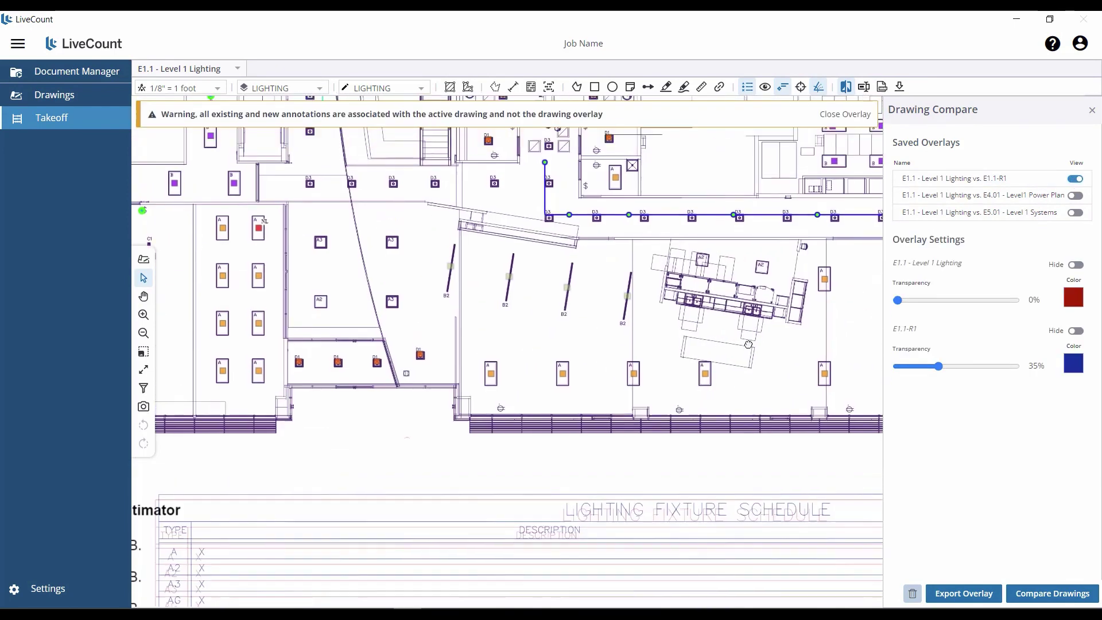
drag(748, 259, 748, 409)
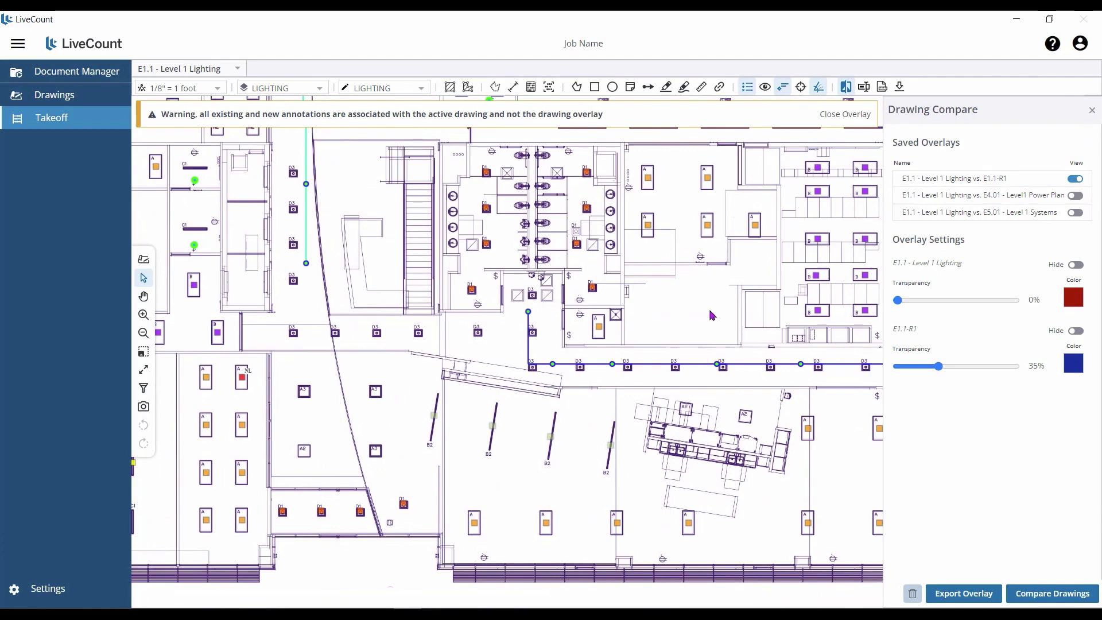
drag(711, 315, 701, 372)
Step: Adjust the Level 1 Lighting layer transparency and recolour the E1.1-R1 layer green
drag(897, 300, 924, 300)
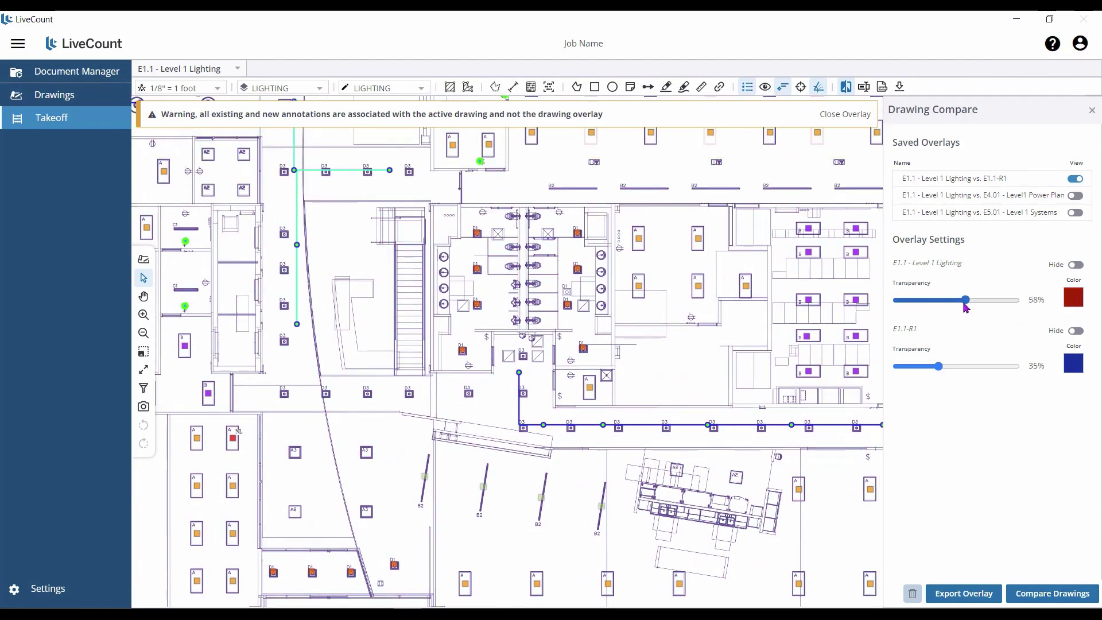
drag(938, 366, 943, 366)
click(1074, 364)
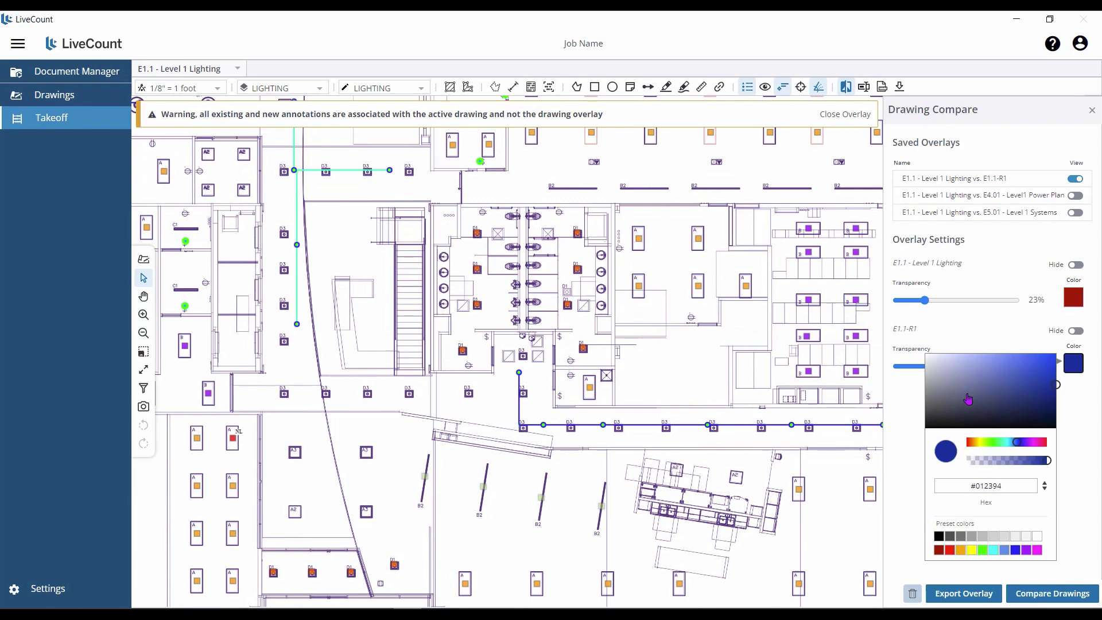
click(993, 447)
click(1058, 435)
Step: Readjust overlay transparency and shift the Level 1 Lighting layer colour to blue
mouse_move(924, 300)
mouse_down()
mouse_move(948, 301)
mouse_move(897, 300)
mouse_up()
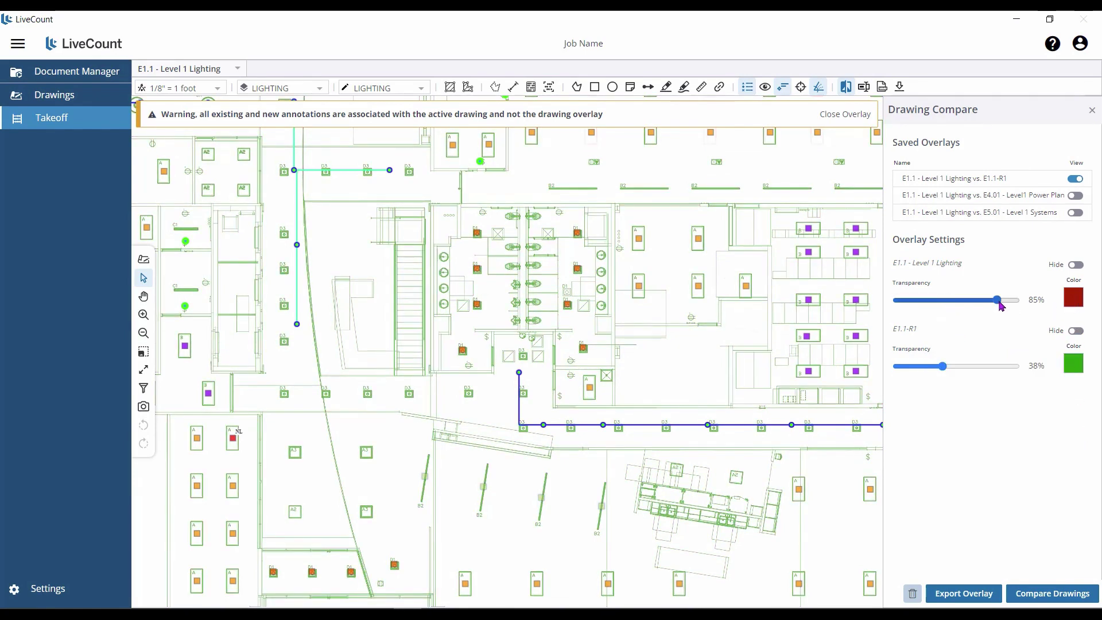
click(1074, 301)
drag(1037, 379, 1025, 379)
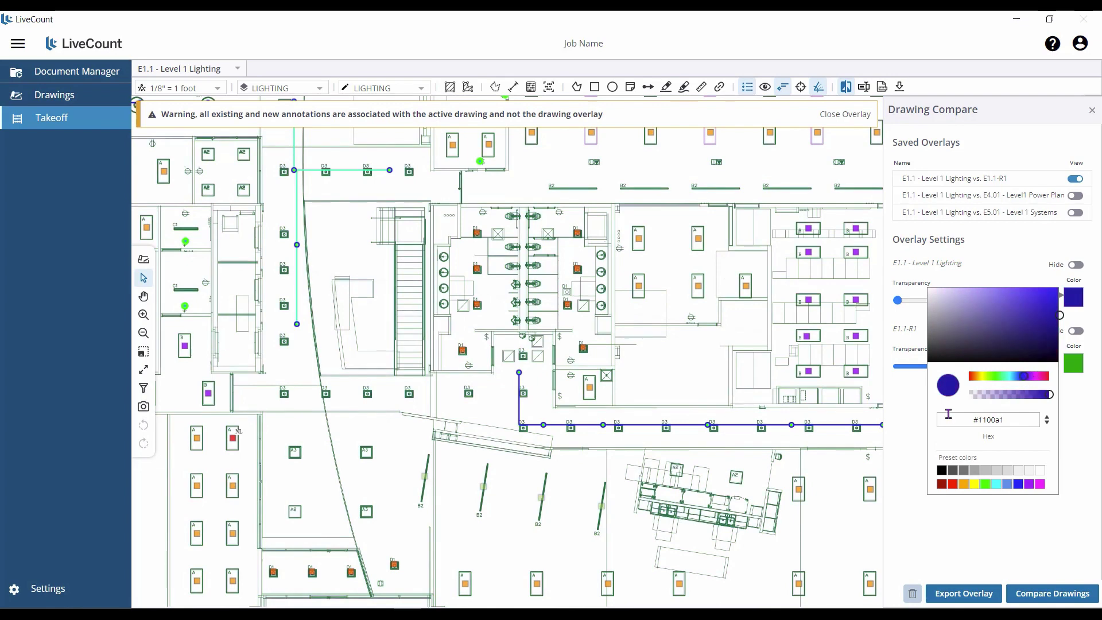
click(685, 353)
scroll(684, 353, down, 3)
Step: Switch off the E1.1-R1 overlay, show the Level 1 Power Plan overlay, and cancel Export Overlay
click(1076, 178)
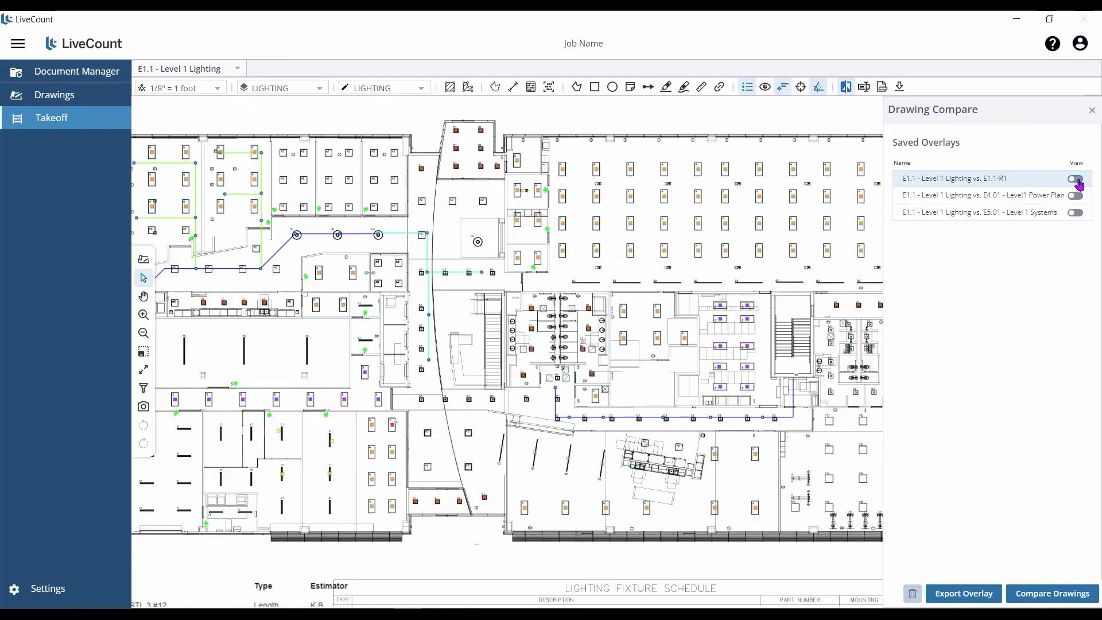
click(1076, 196)
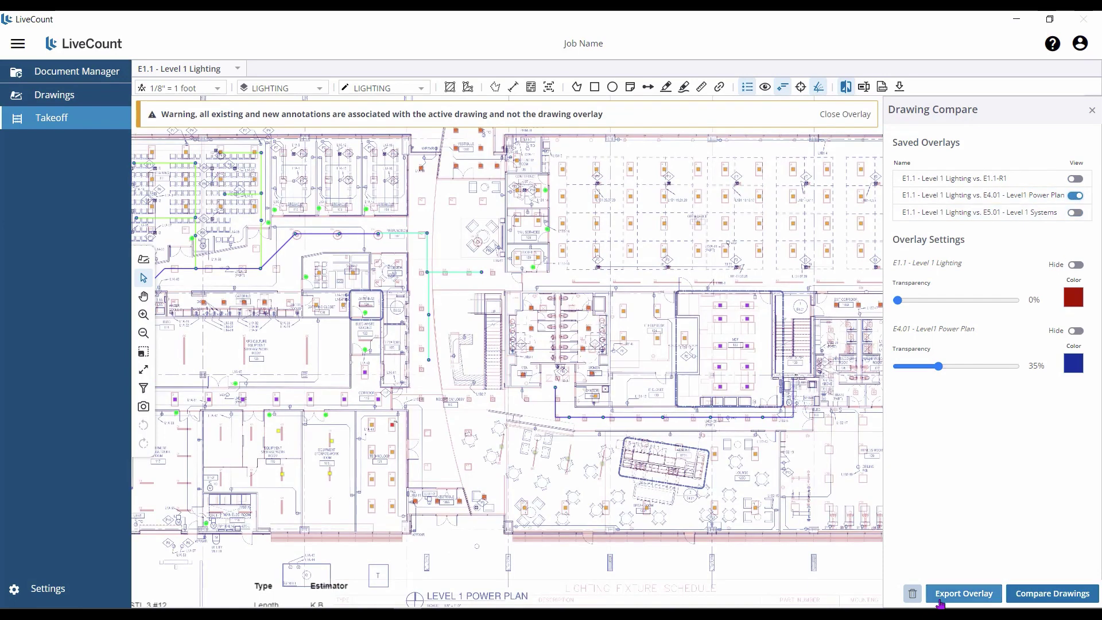
click(956, 594)
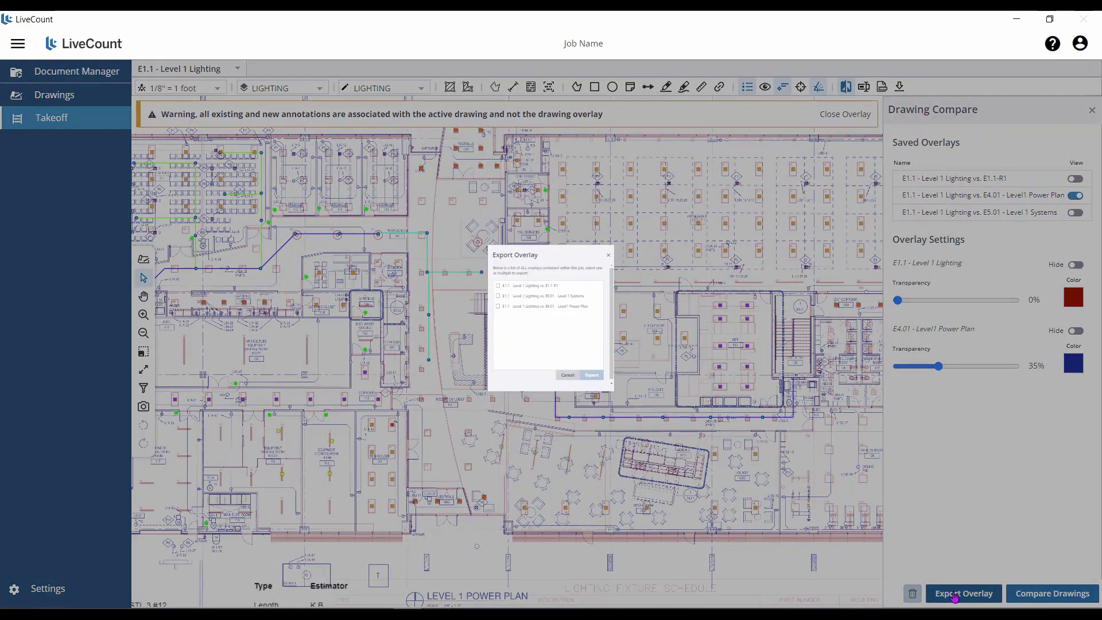
click(627, 424)
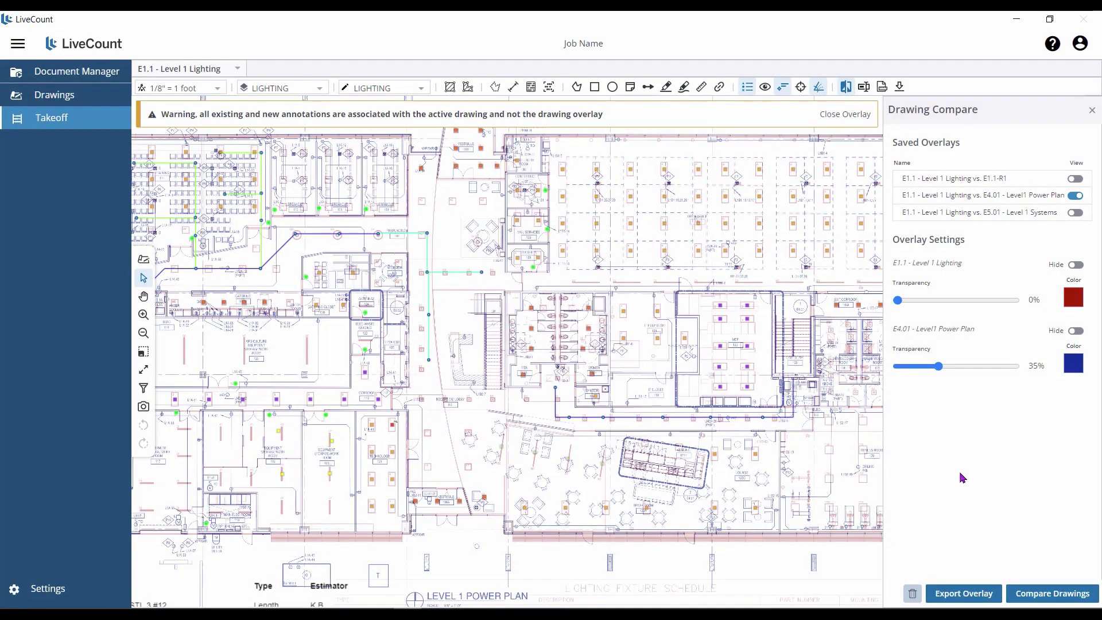
Step: Compare Level 1 Lighting against the E1.1-R1 revision drawing
click(1039, 595)
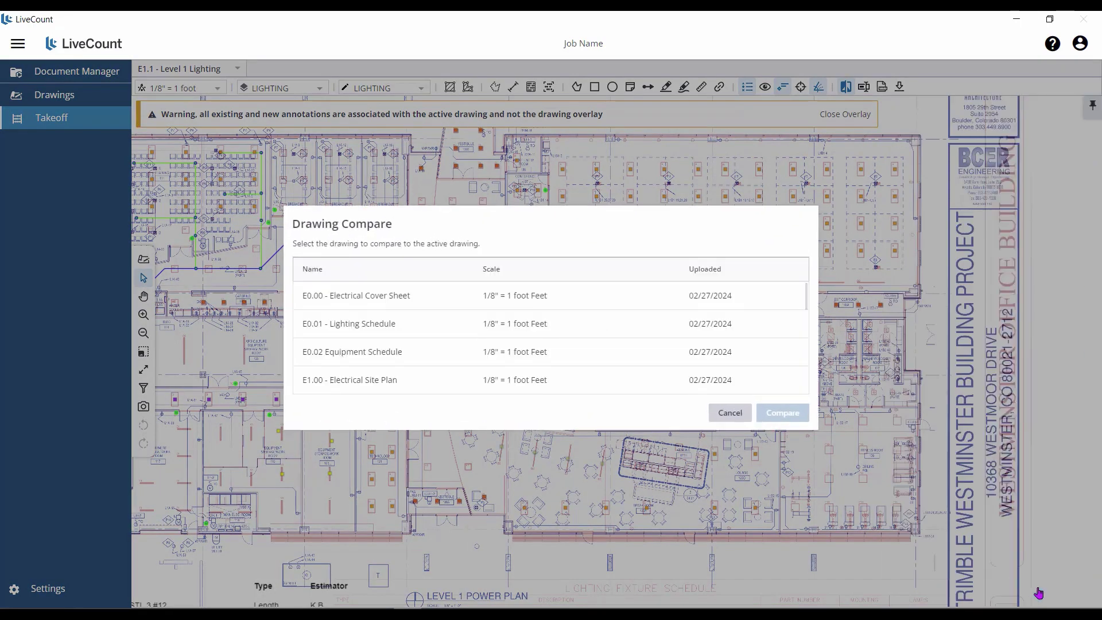
scroll(456, 348, down, 3)
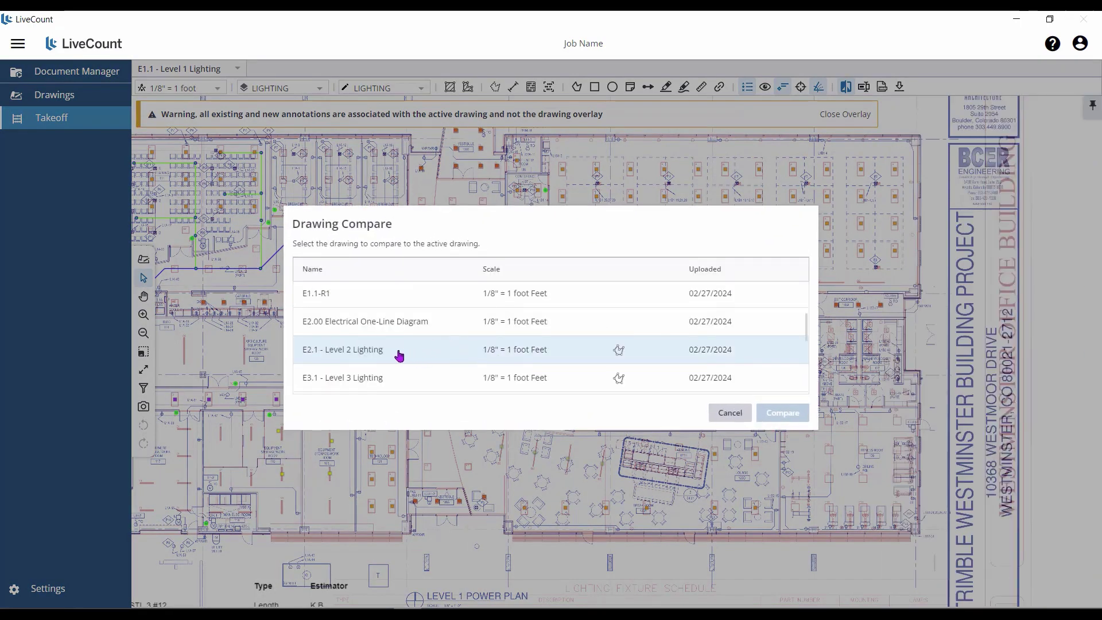
click(352, 293)
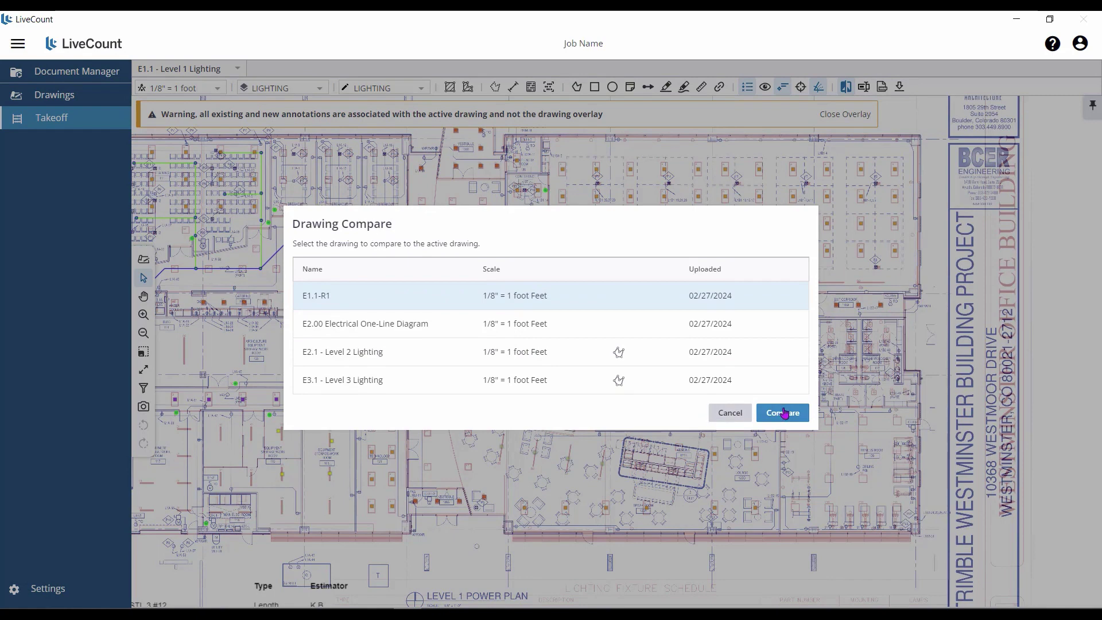
key(Return)
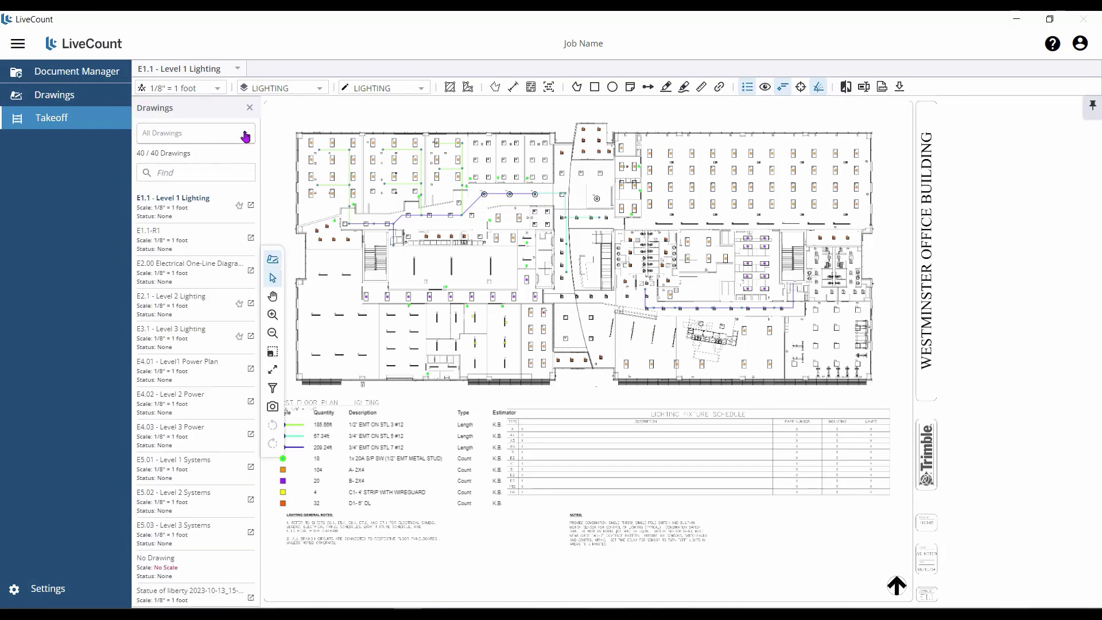
Step: Filter the drawings to Estimating > Geneseo WWTP > E drawings, showing 11 of 40 sheets
click(245, 132)
click(144, 182)
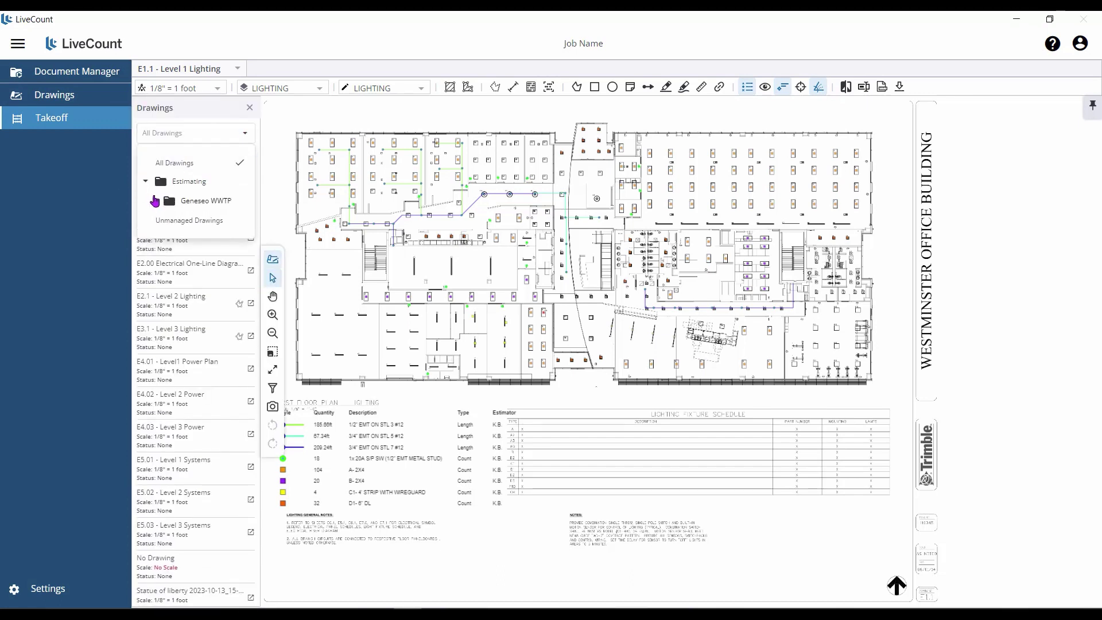
click(154, 201)
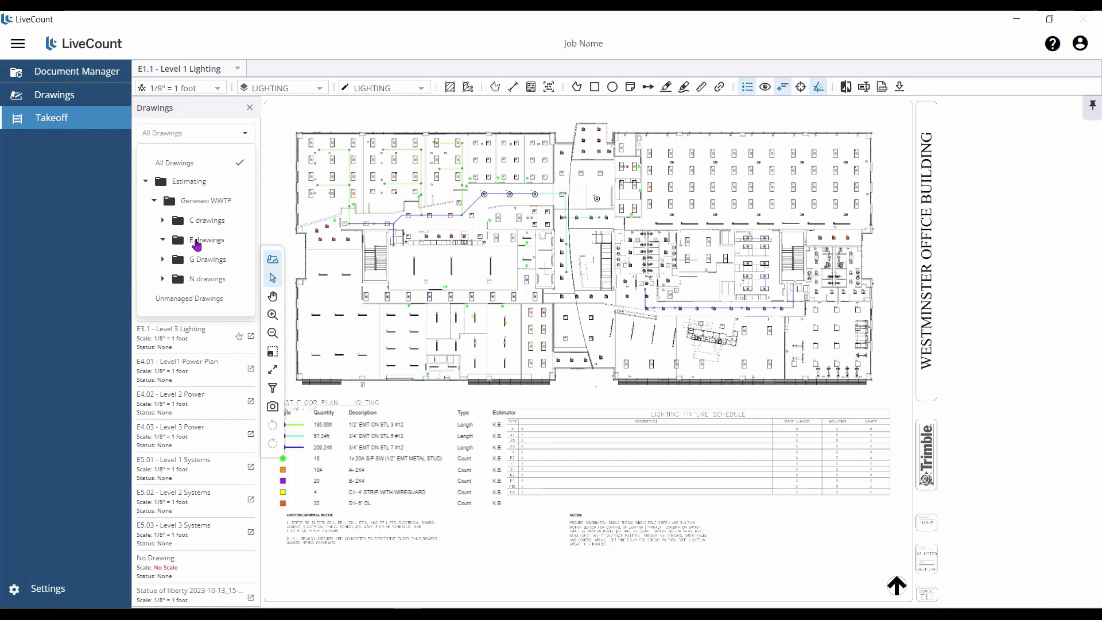
click(205, 240)
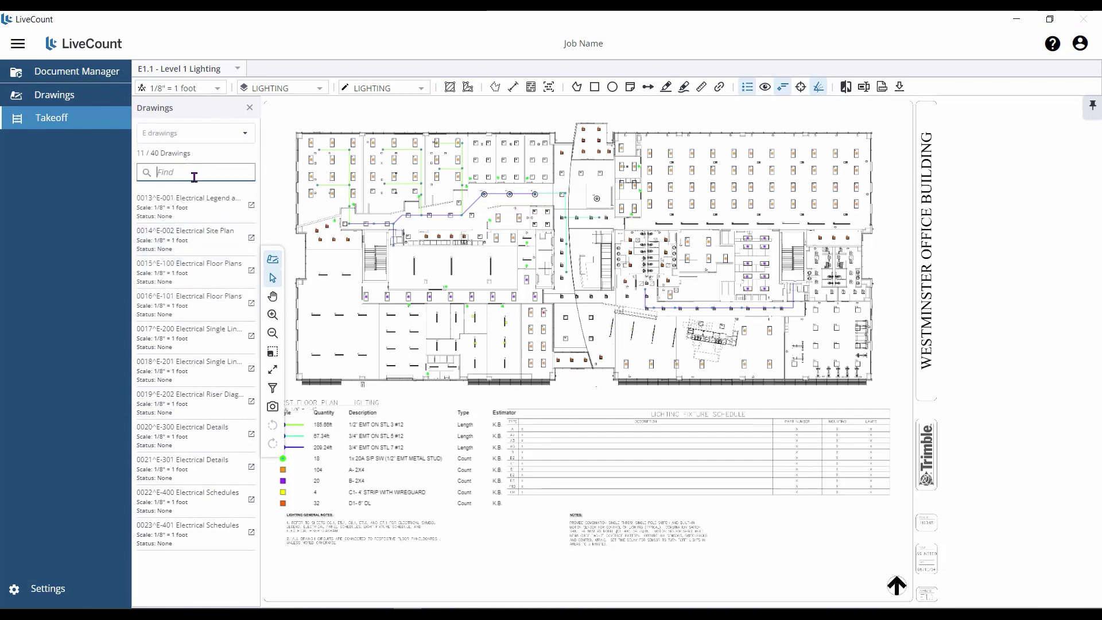
Step: Show All Drawings in LiveCount, then open Accubid's 40-entry drawing breakdown with the synced names
click(54, 94)
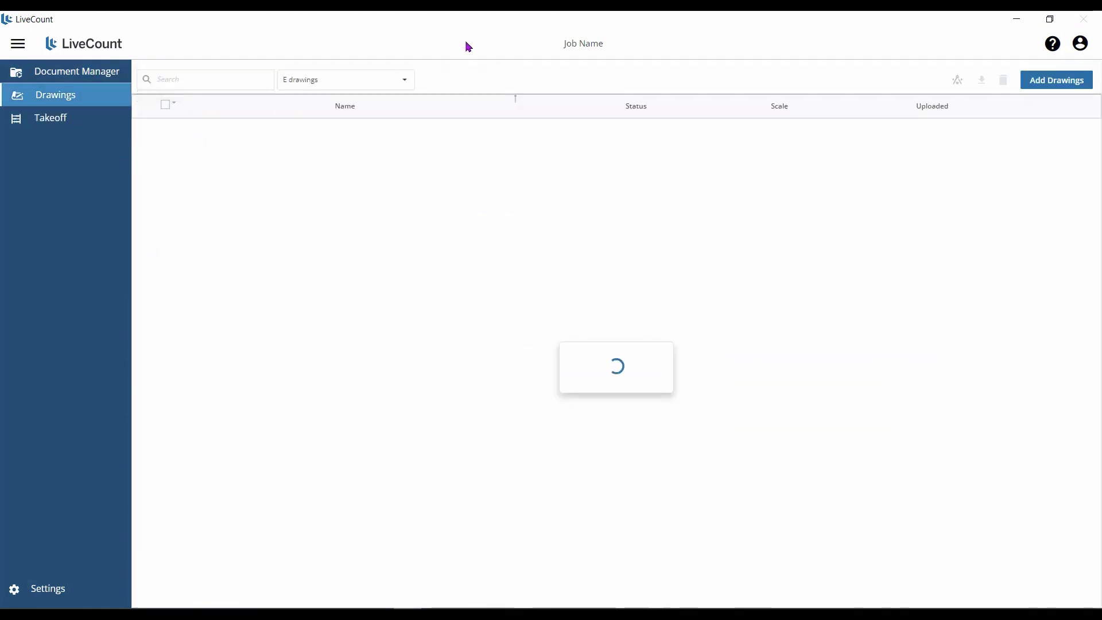
click(407, 83)
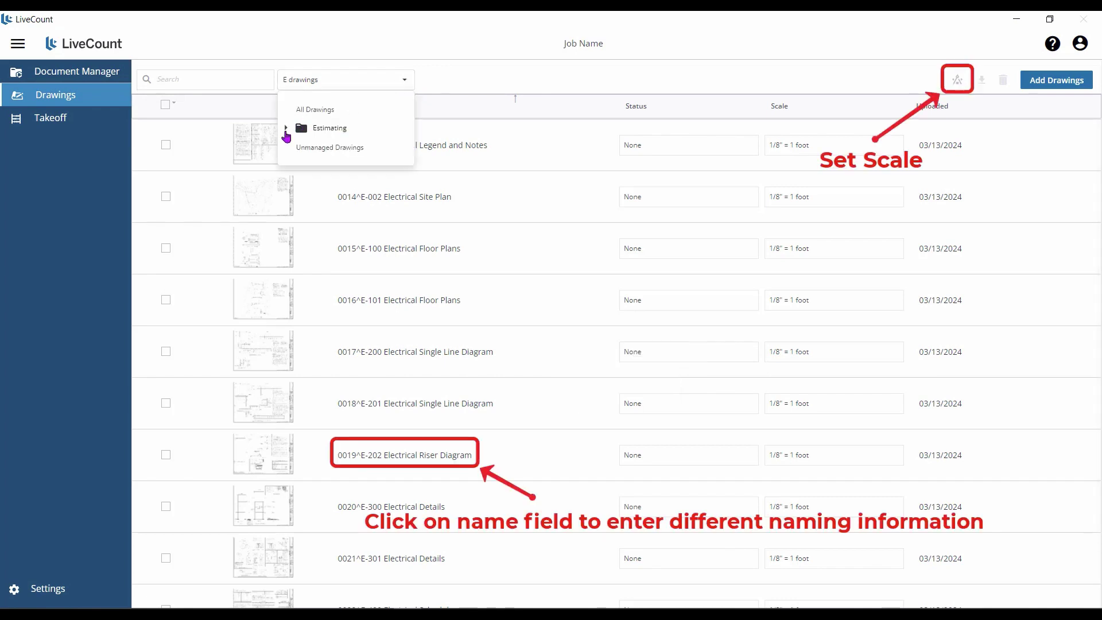
click(295, 148)
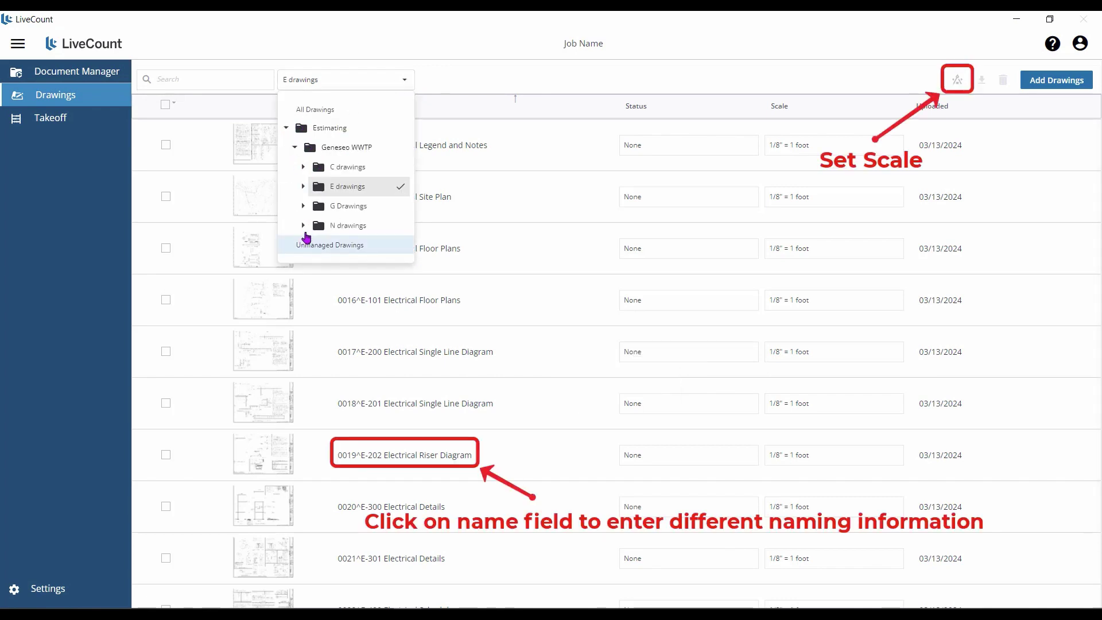
click(315, 109)
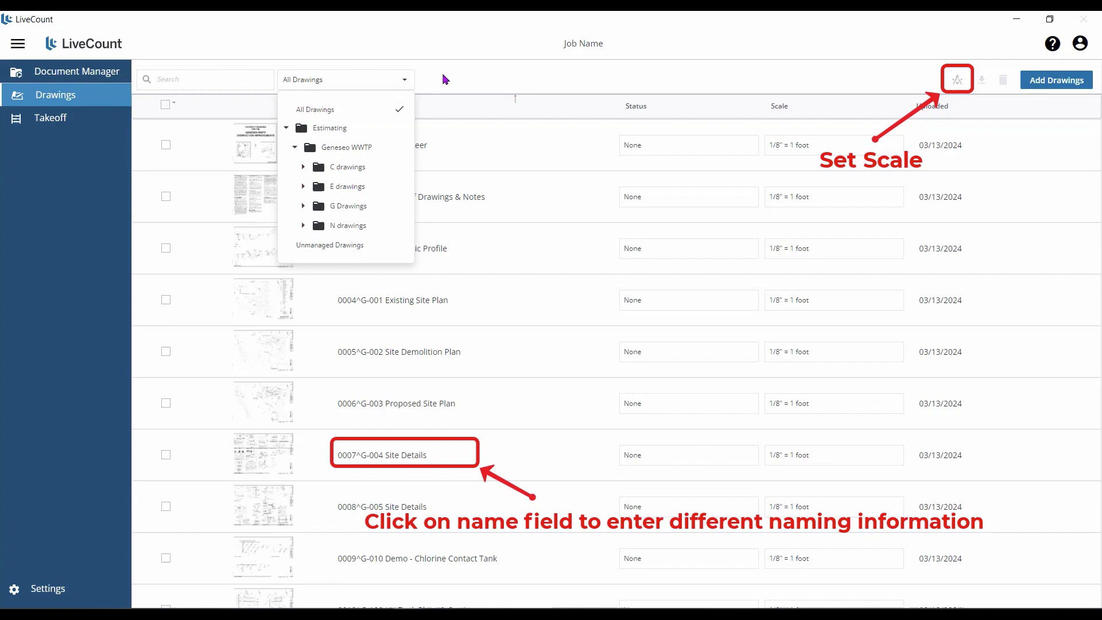
click(419, 83)
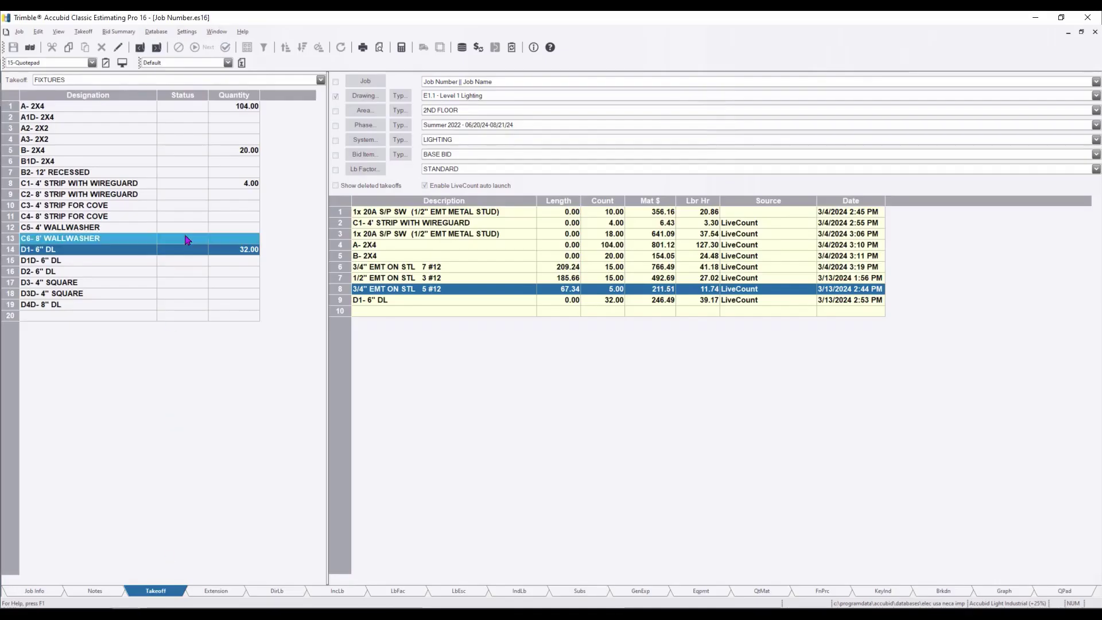
click(364, 96)
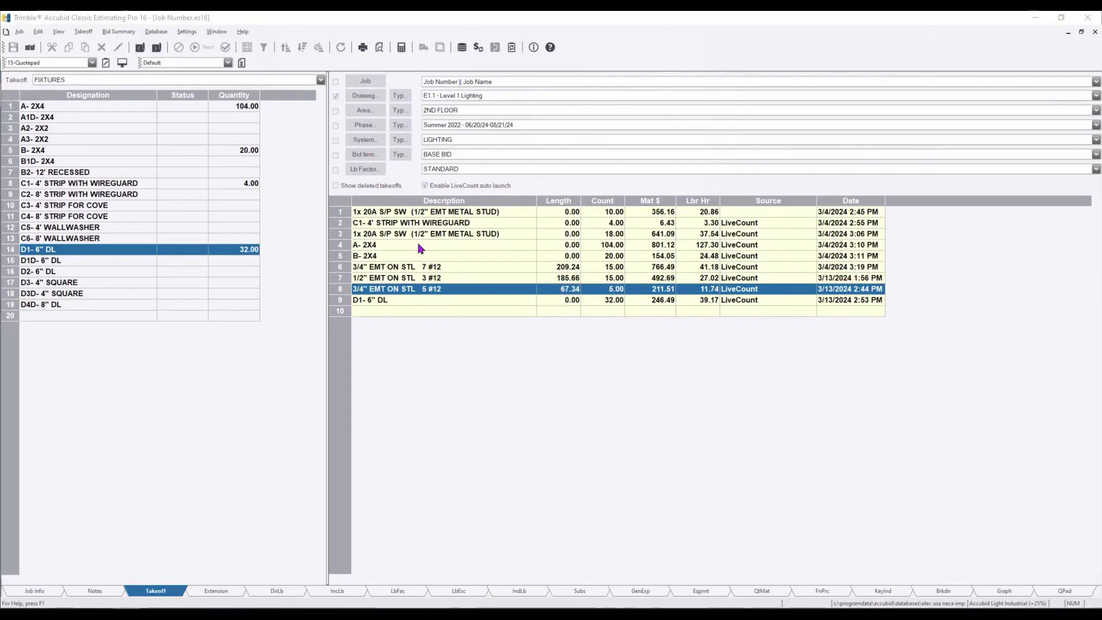
scroll(620, 362, down, 6)
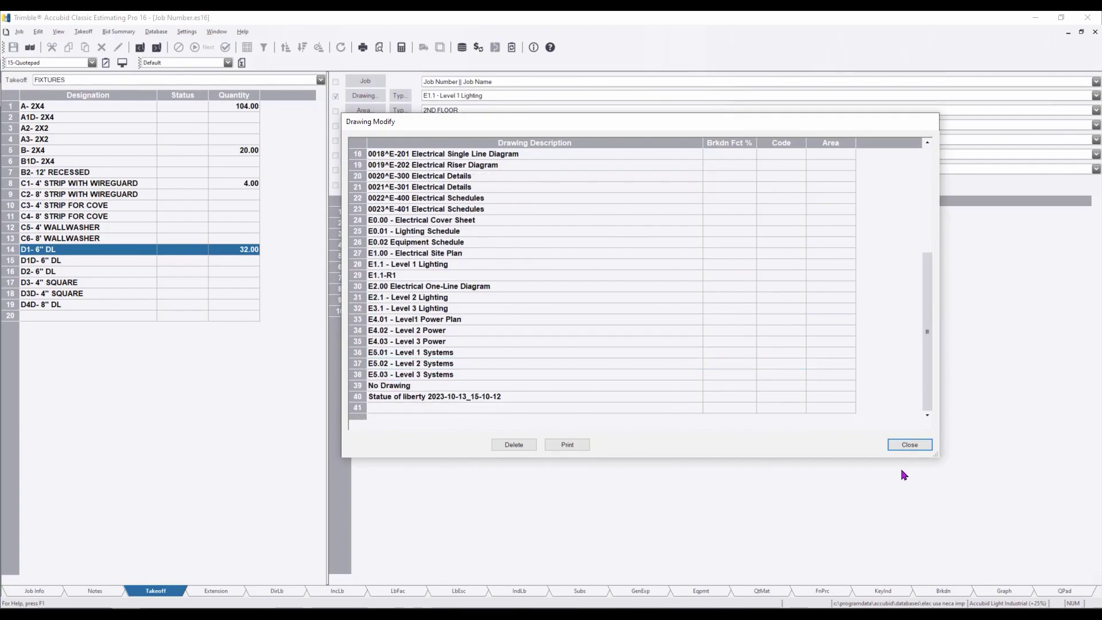